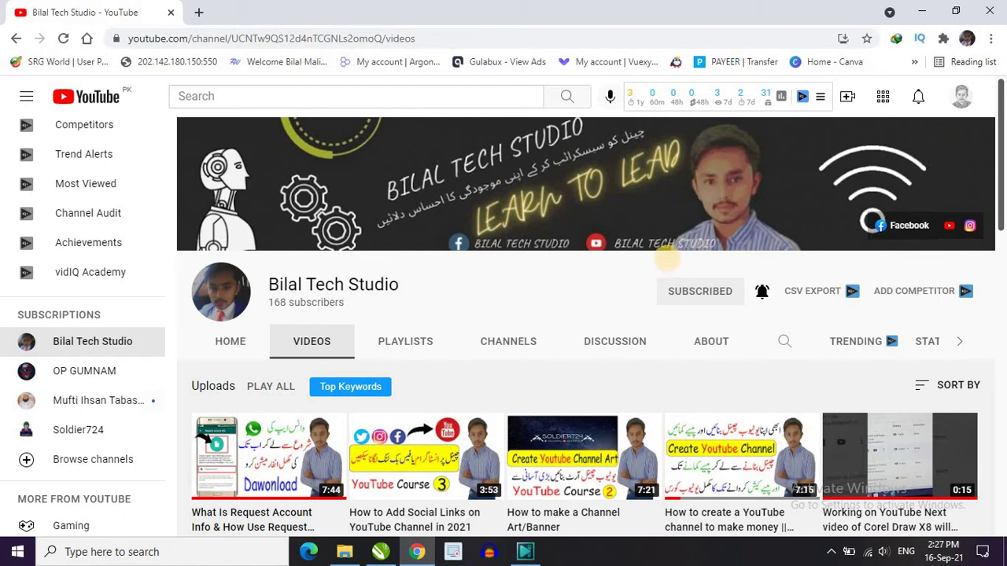
{"action": "left_click_drag", "start_coordinate": [654, 263], "coordinate": [779, 317]}
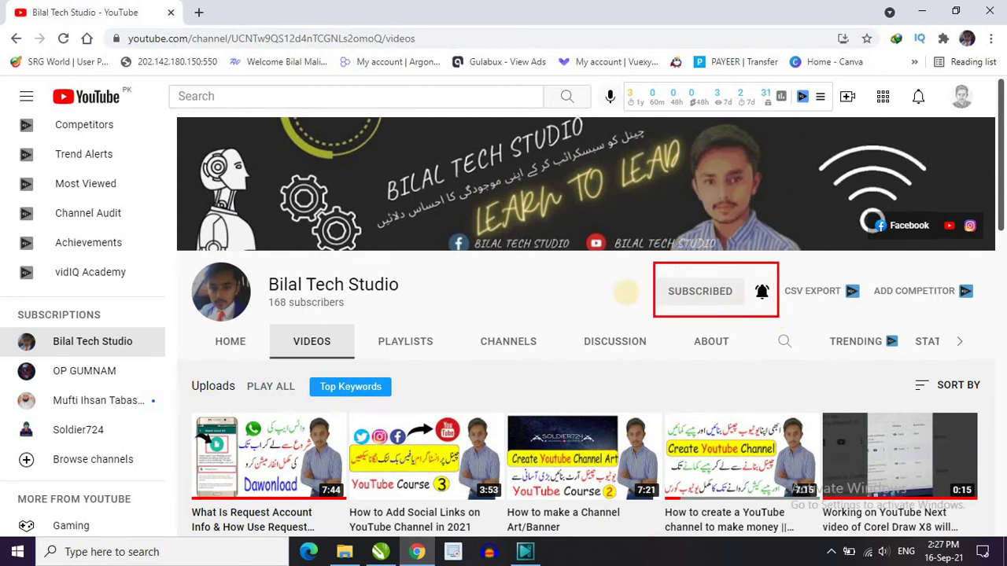
{"action": "mouse_move", "coordinate": [777, 279]}
{"action": "left_mouse_down"}
{"action": "mouse_move", "coordinate": [795, 309]}
{"action": "mouse_move", "coordinate": [871, 250]}
{"action": "left_mouse_up"}
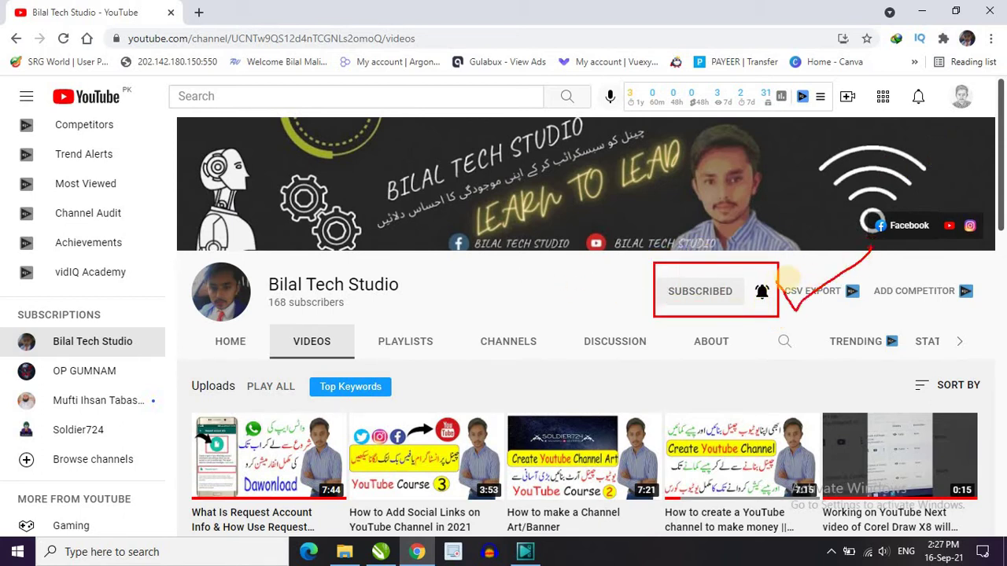
{"action": "key", "text": "Escape"}
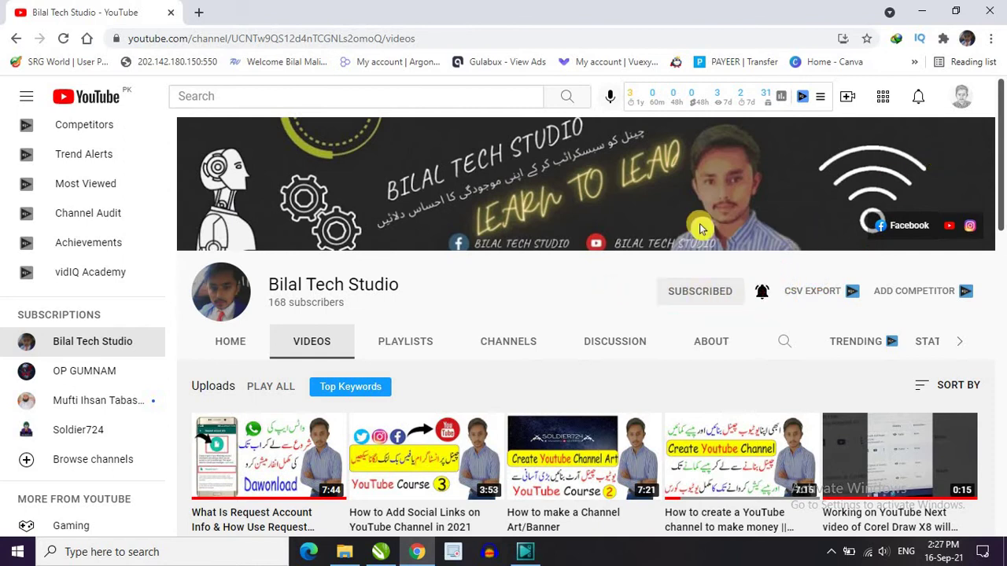
- Switch to CorelDRAW, draw a rectangle about 2.2 by 0.9 inches on the page and fill it with green (#00FF00)
{"action": "left_click", "coordinate": [381, 552]}
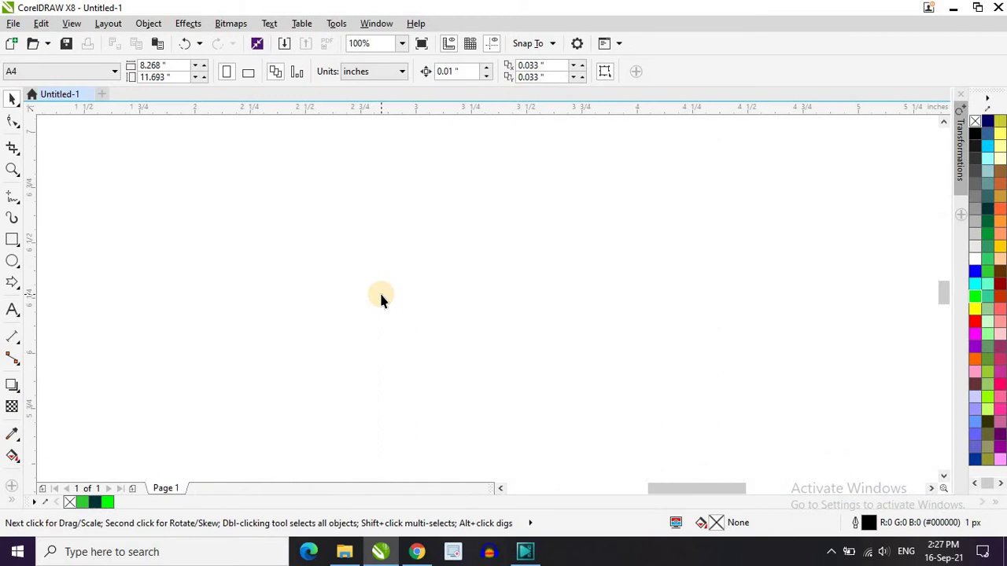
{"action": "left_click", "coordinate": [12, 239]}
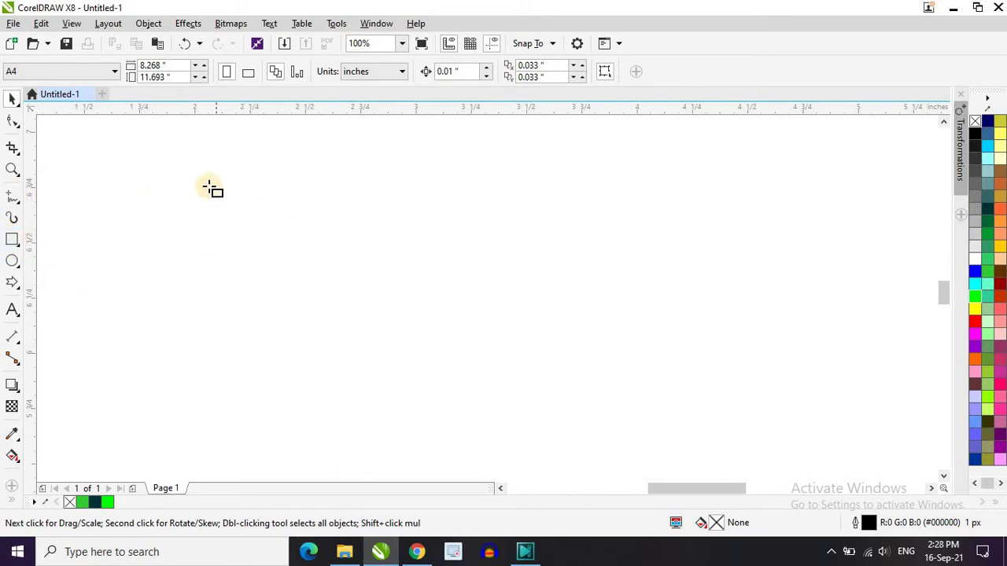
{"action": "left_click_drag", "start_coordinate": [205, 179], "coordinate": [692, 376]}
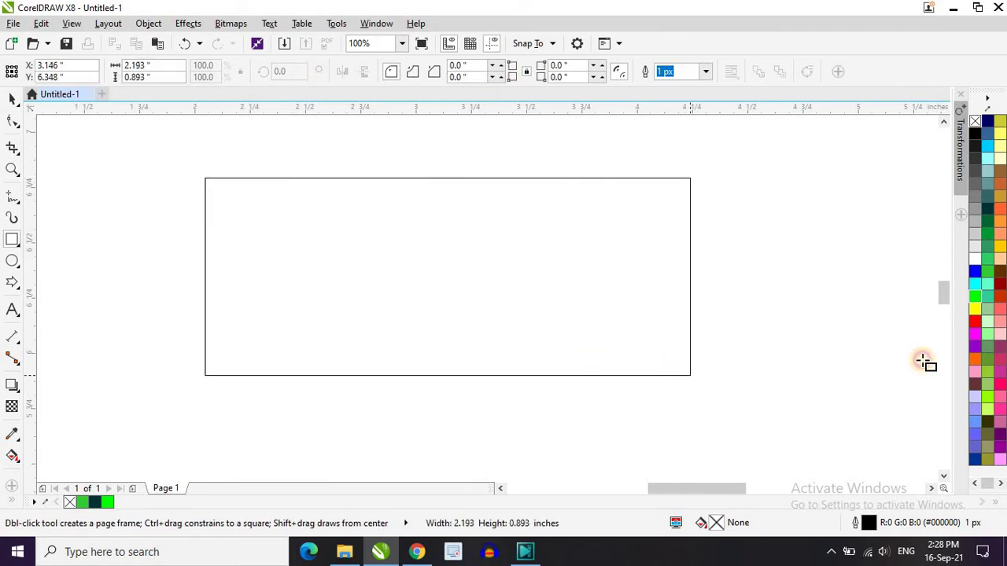
{"action": "left_click", "coordinate": [974, 296]}
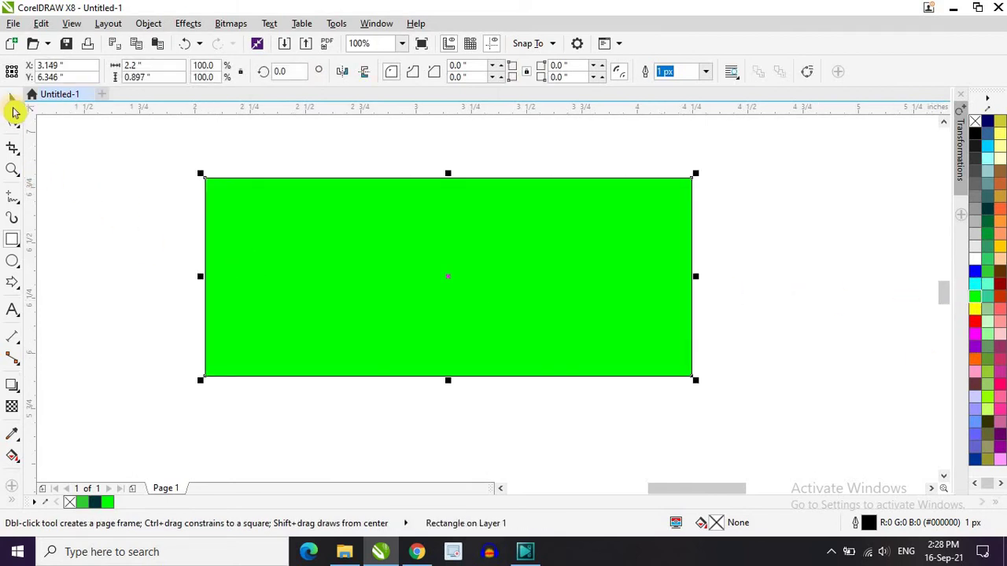
{"action": "left_click", "coordinate": [12, 100]}
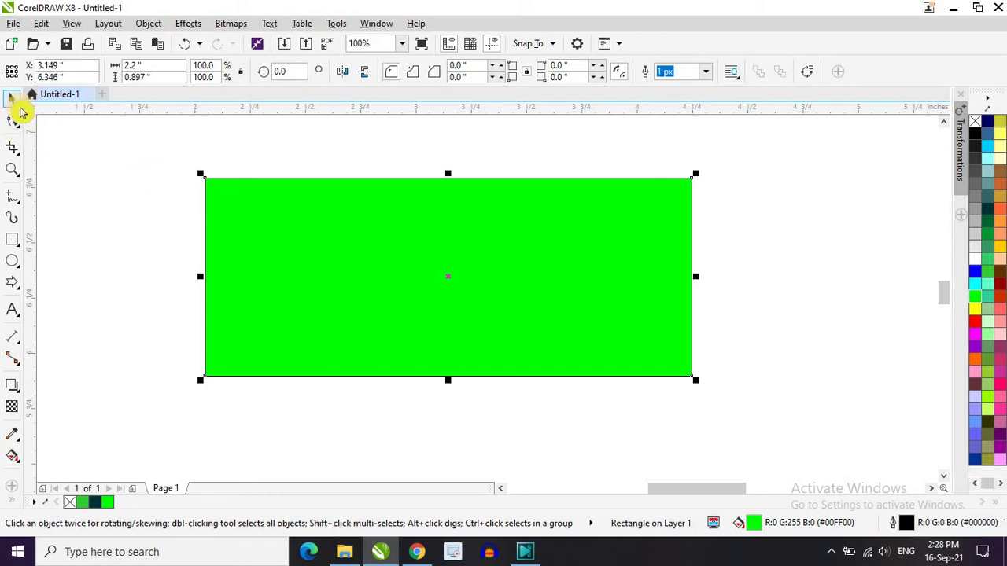
{"action": "left_click", "coordinate": [18, 103]}
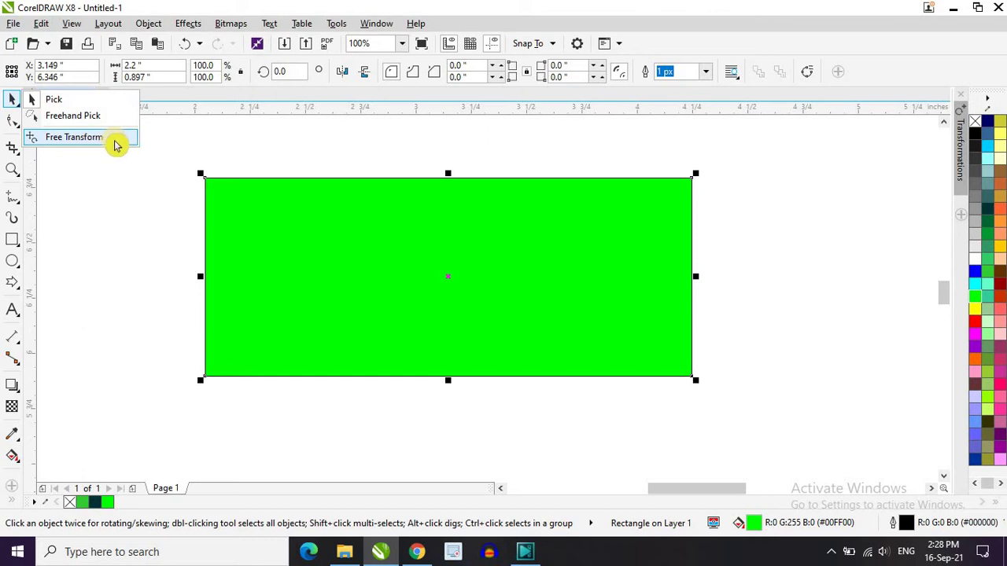
{"action": "left_click", "coordinate": [100, 164]}
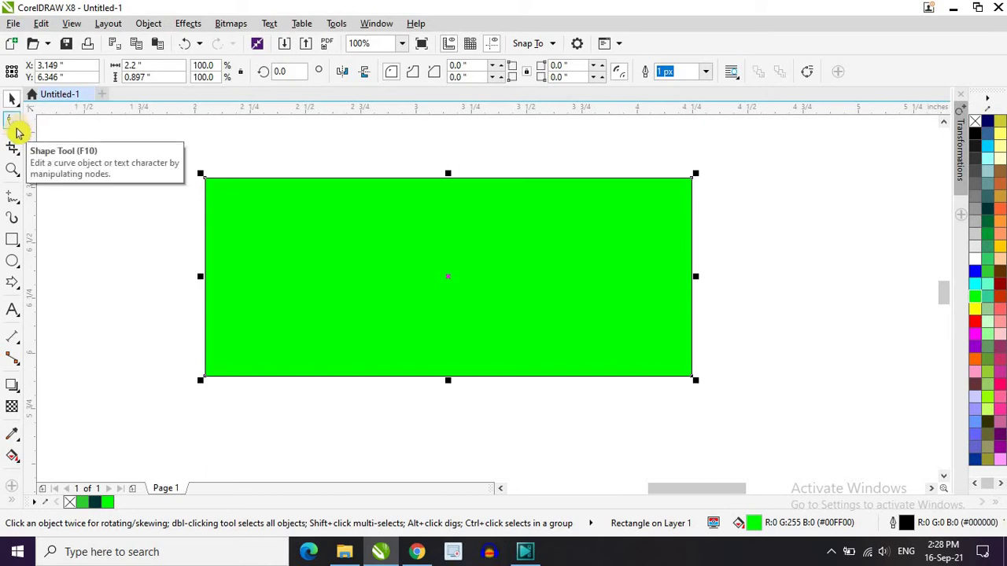
{"action": "left_click", "coordinate": [19, 130]}
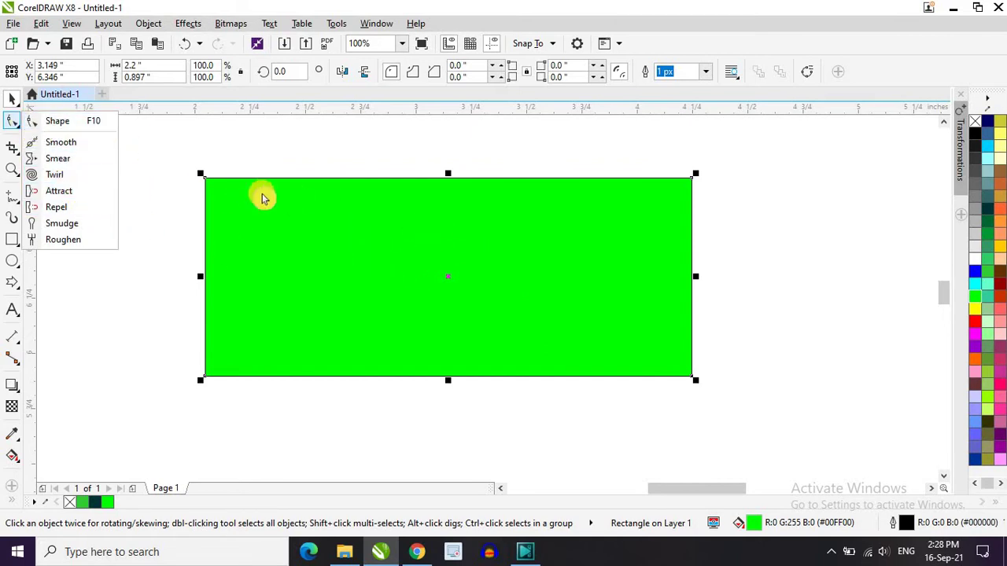
{"action": "left_click", "coordinate": [194, 203]}
{"action": "left_click", "coordinate": [154, 212]}
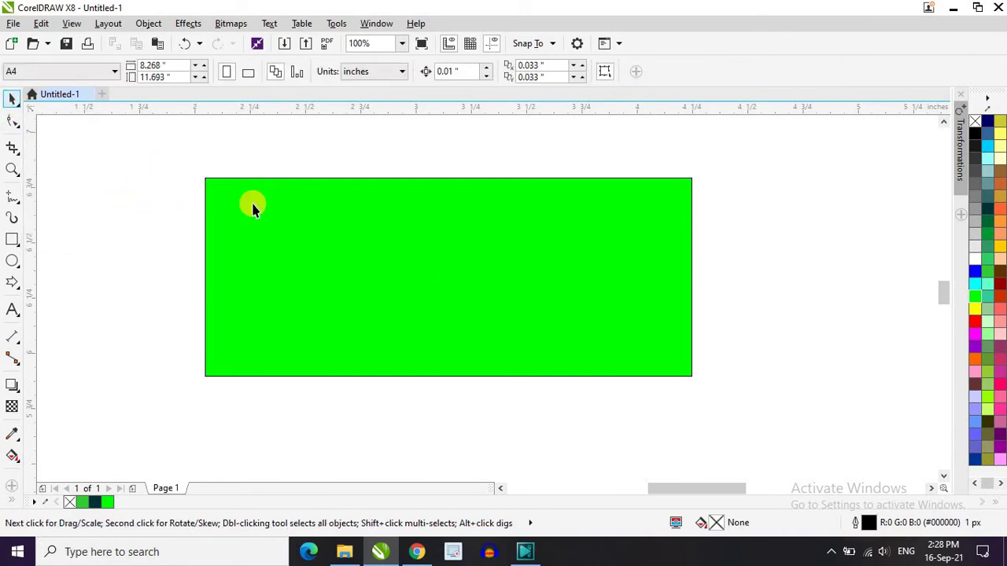
{"action": "left_click", "coordinate": [269, 210]}
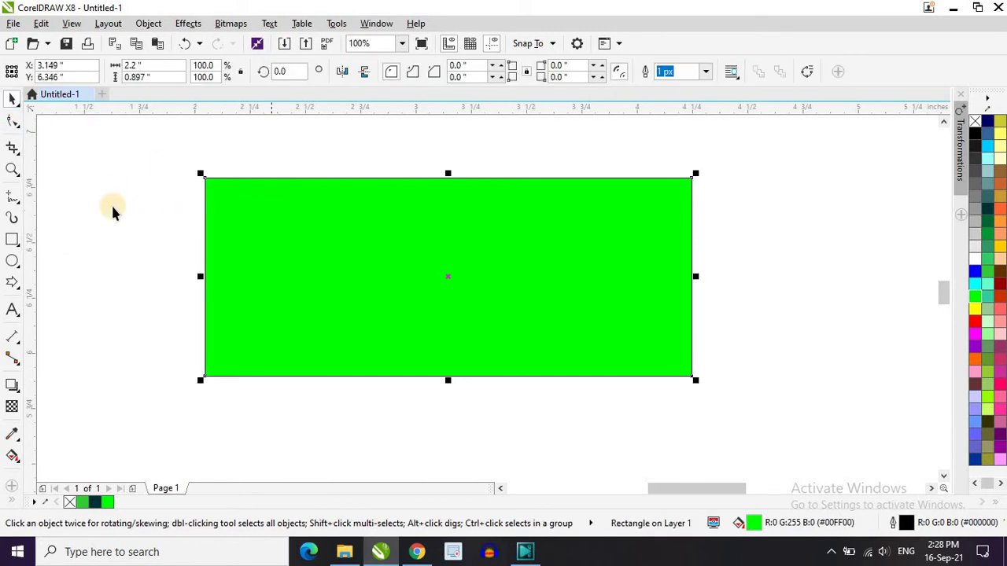
- Activate the Smooth tool for the green rectangle and set its nib size to 0.5 inches
{"action": "left_click", "coordinate": [14, 122]}
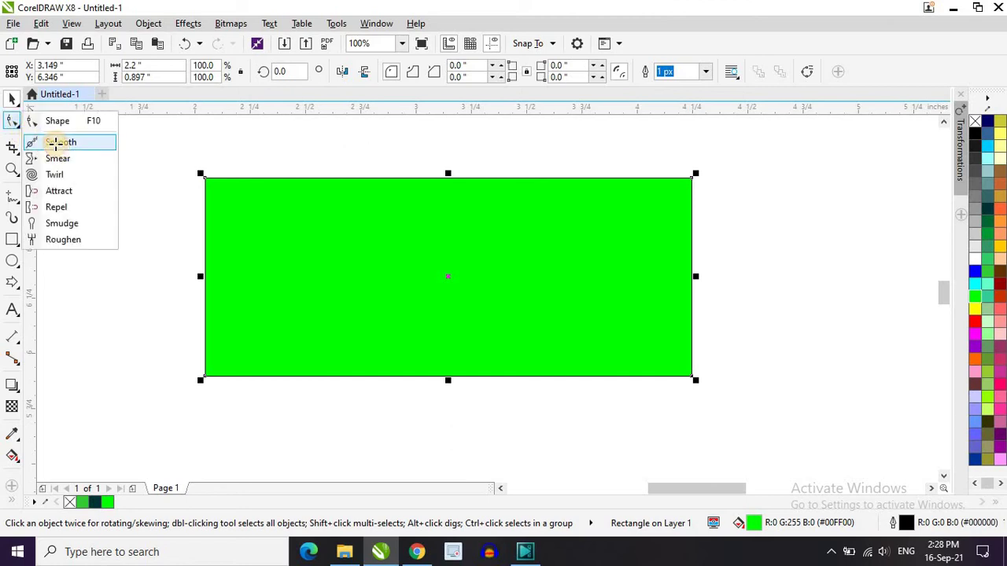
{"action": "left_click", "coordinate": [57, 147]}
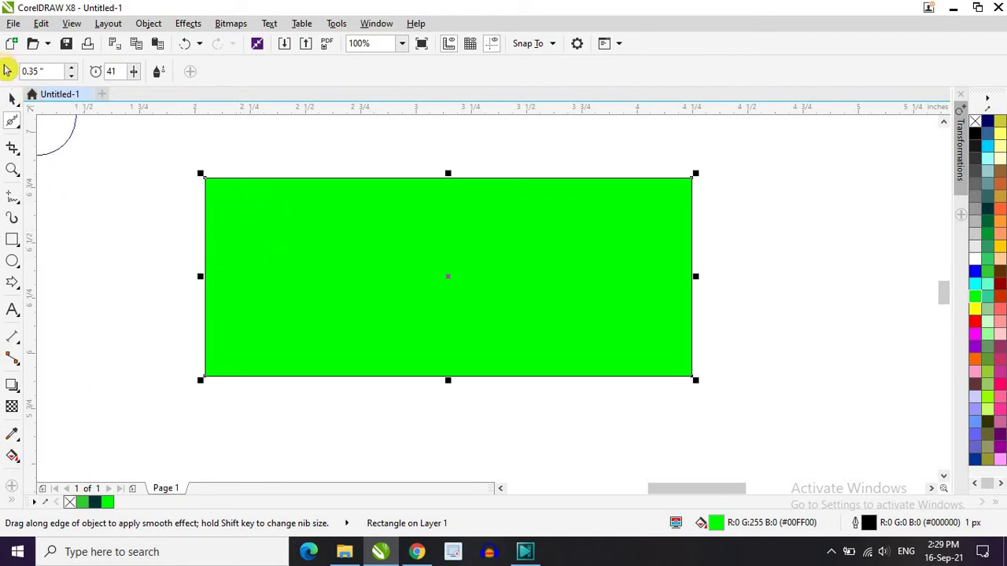
{"action": "left_click_drag", "start_coordinate": [4, 59], "coordinate": [82, 84]}
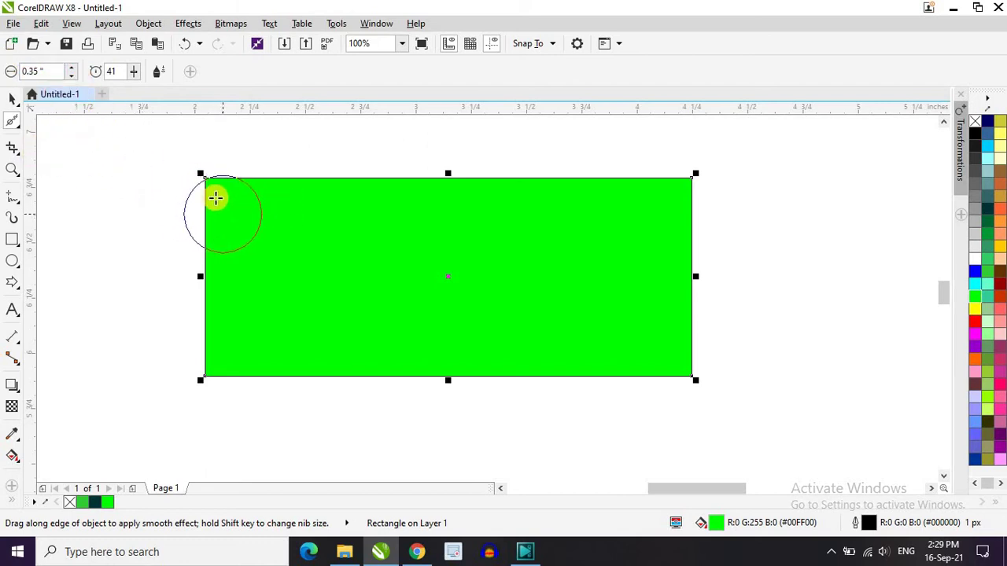
{"action": "left_click", "coordinate": [44, 72]}
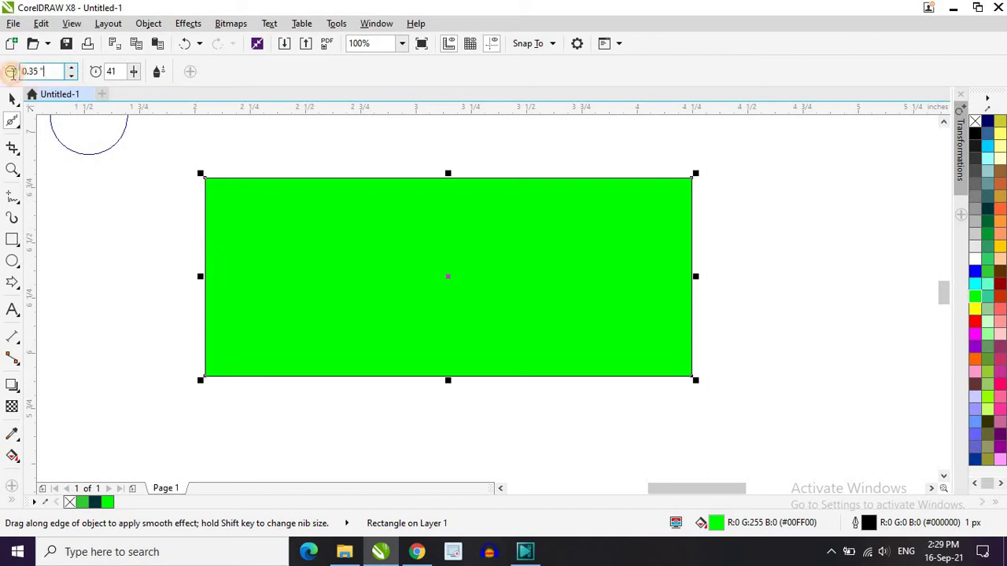
{"action": "key", "text": "ctrl+a"}
{"action": "type", "text": "0.5"}
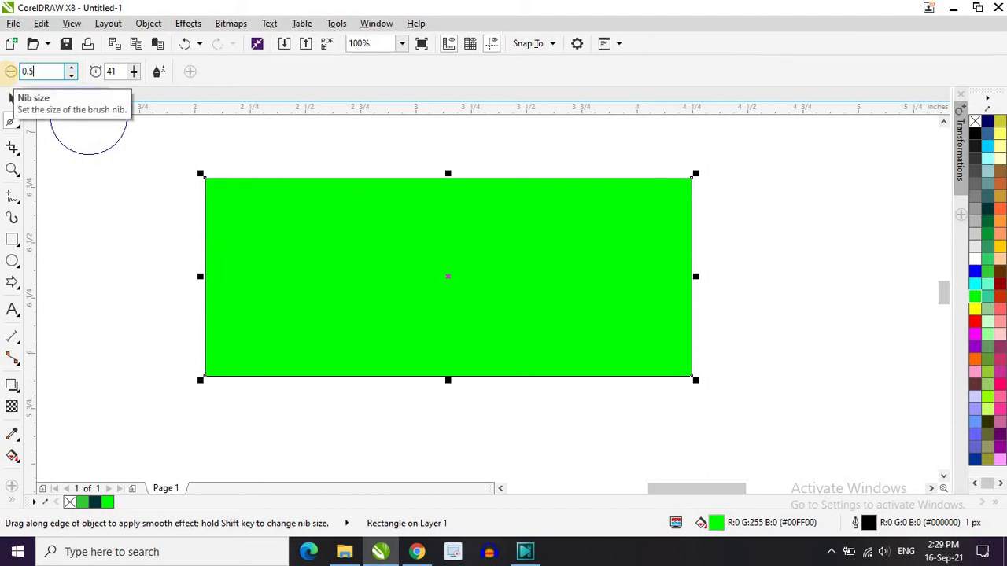
{"action": "key", "text": "Return"}
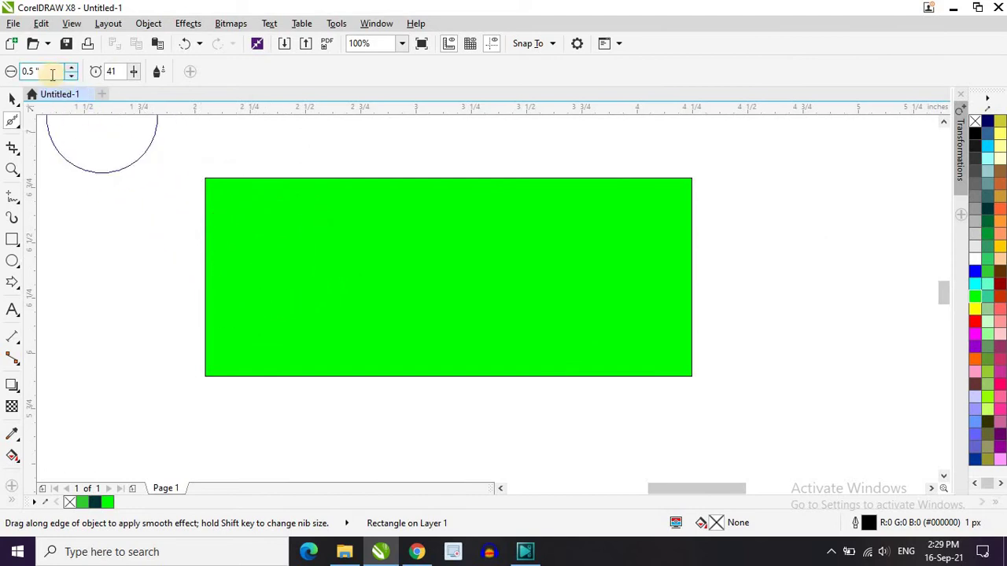
- Set the Smooth tool's nib size to 0.35 inches
{"action": "left_click_drag", "start_coordinate": [52, 74], "coordinate": [11, 71]}
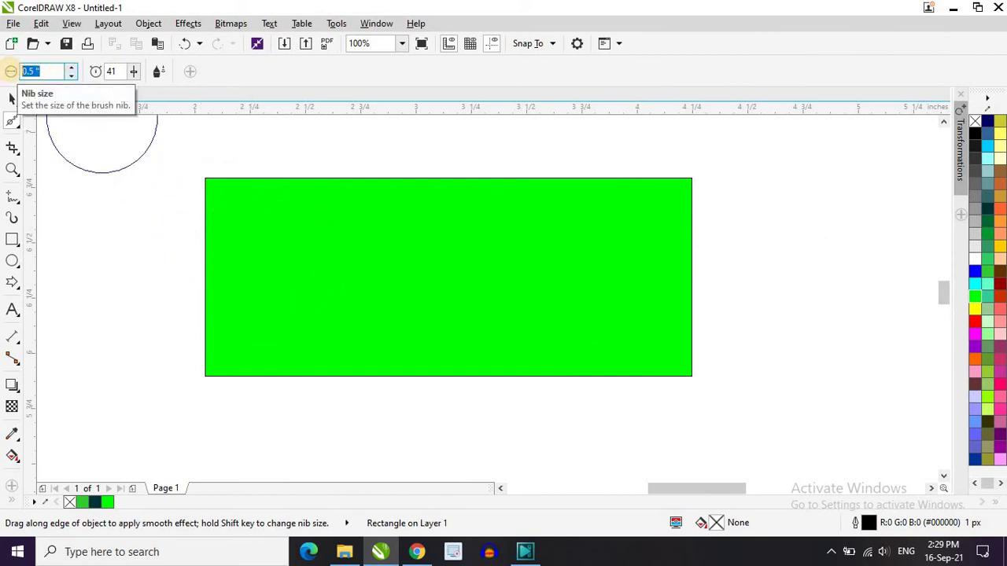
{"action": "type", "text": "0.35"}
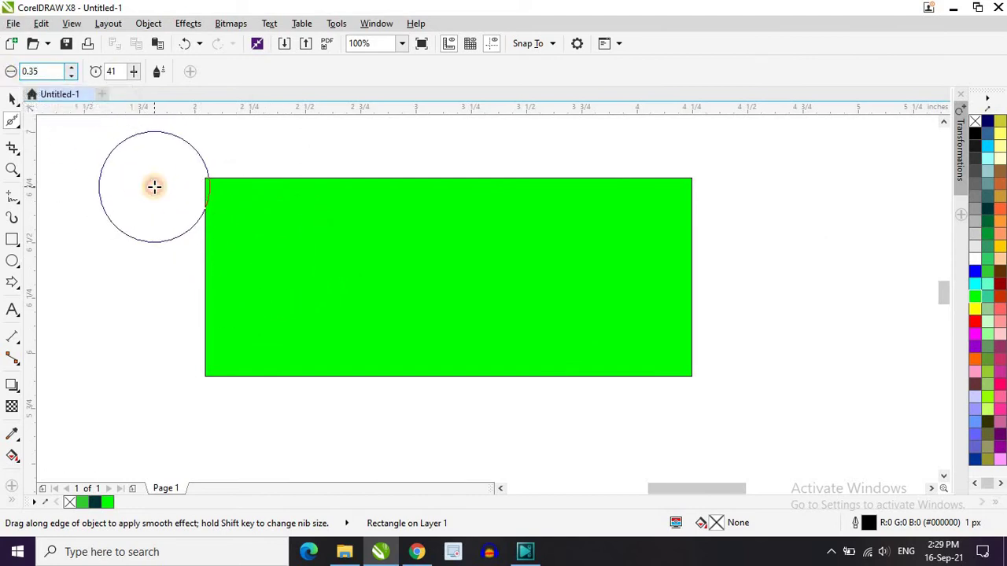
{"action": "key", "text": "Return"}
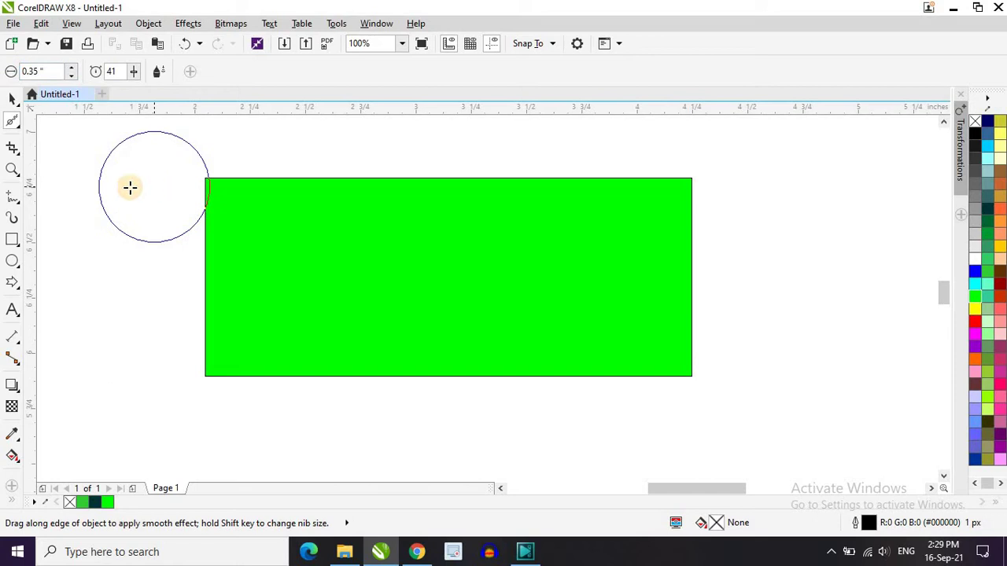
{"action": "left_click", "coordinate": [8, 110]}
{"action": "left_click", "coordinate": [303, 227]}
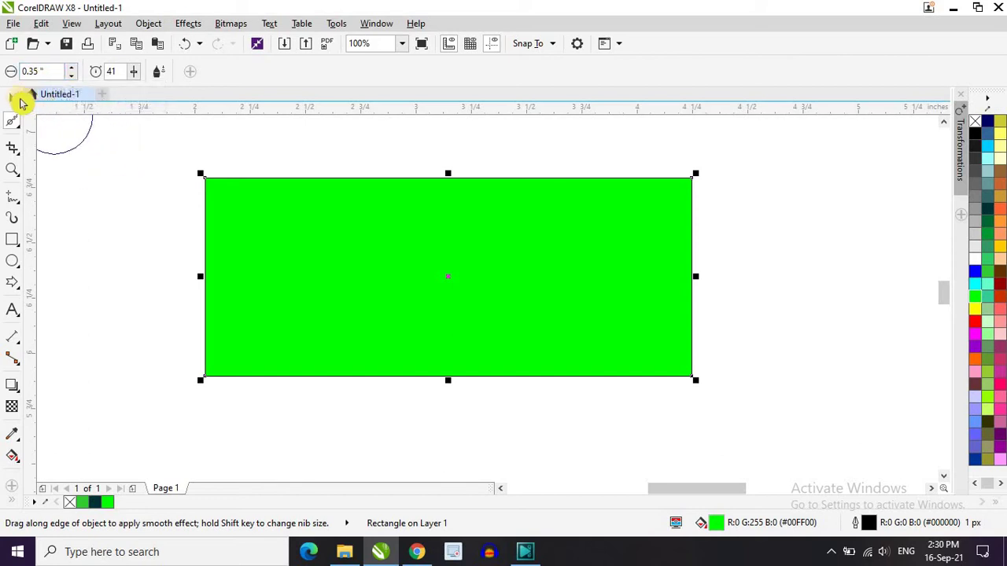
{"action": "key", "text": "space"}
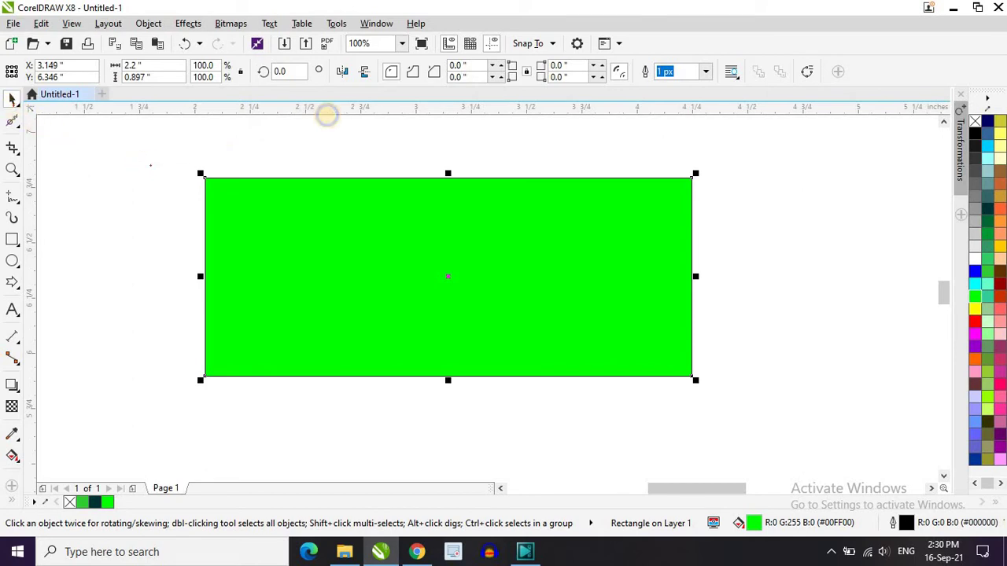
{"action": "left_click", "coordinate": [359, 125]}
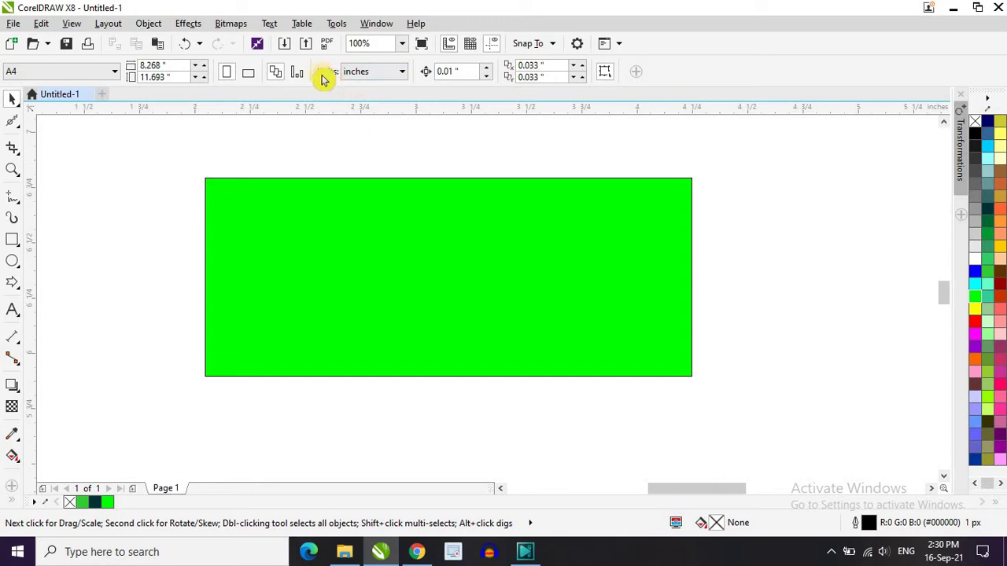
{"action": "left_click_drag", "start_coordinate": [221, 56], "coordinate": [457, 92]}
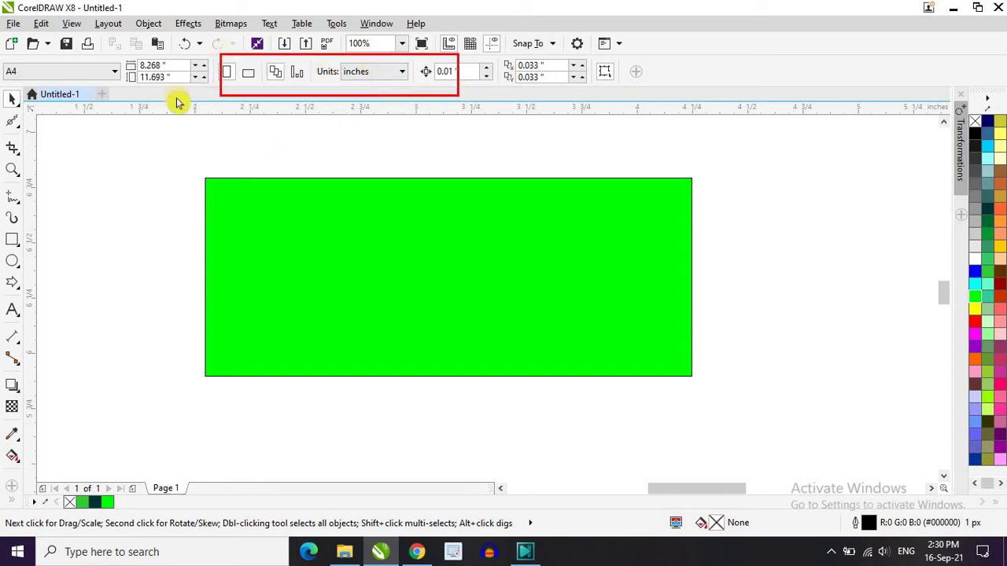
{"action": "key", "text": "Escape"}
- Round the green rectangle's upper-left and upper-right corners with the Smooth tool
{"action": "left_click", "coordinate": [13, 122]}
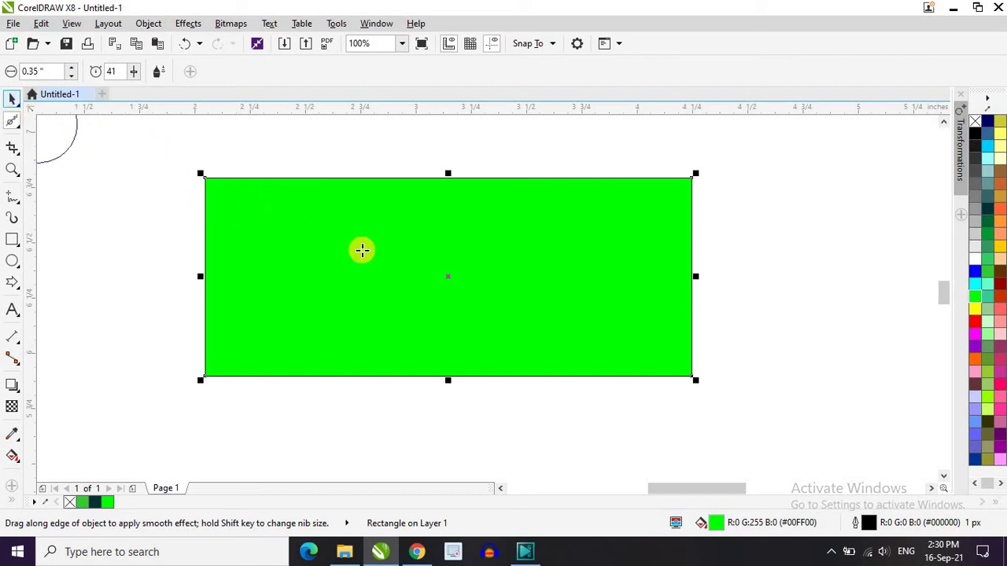
{"action": "left_click", "coordinate": [16, 122]}
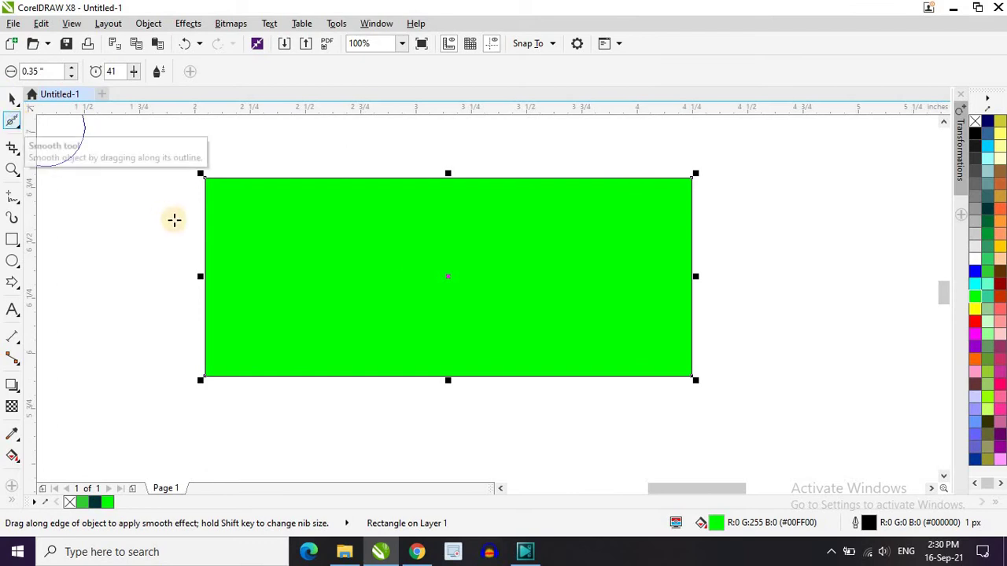
{"action": "left_click", "coordinate": [205, 177]}
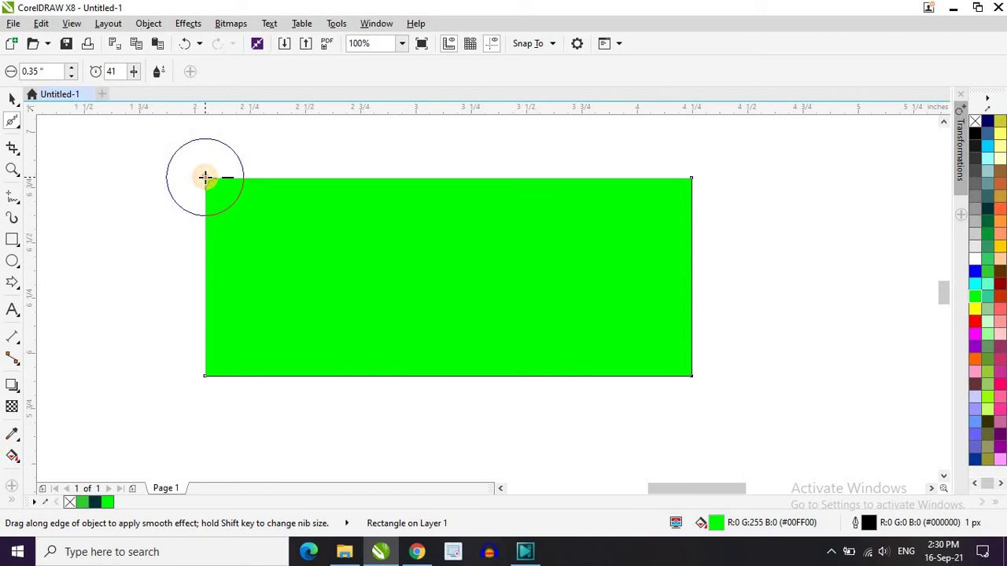
{"action": "left_click_drag", "start_coordinate": [205, 176], "coordinate": [202, 331]}
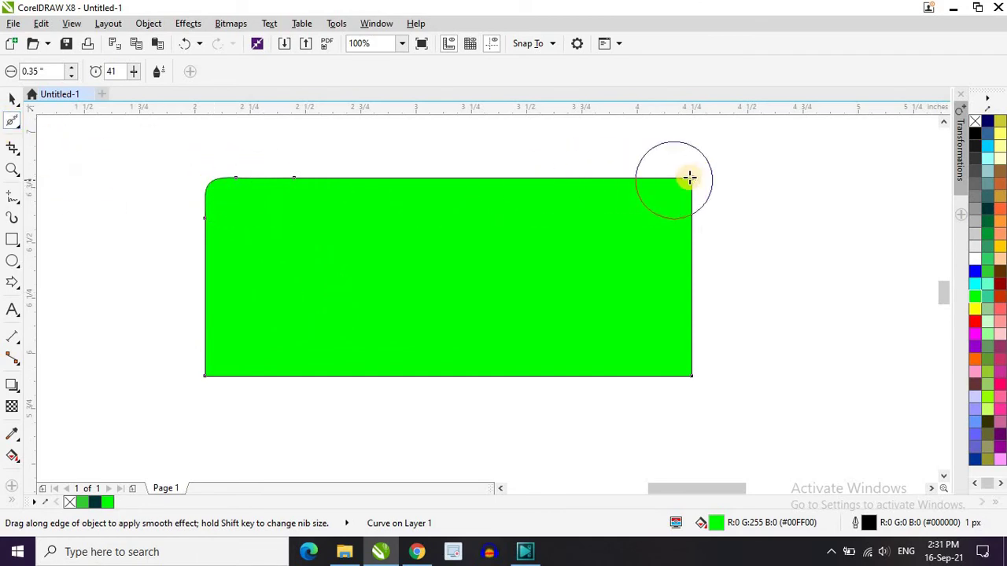
{"action": "mouse_move", "coordinate": [692, 176]}
{"action": "left_mouse_down"}
{"action": "mouse_move", "coordinate": [699, 192]}
{"action": "mouse_move", "coordinate": [668, 217]}
{"action": "mouse_move", "coordinate": [677, 200]}
{"action": "mouse_move", "coordinate": [703, 218]}
{"action": "mouse_move", "coordinate": [684, 222]}
{"action": "left_mouse_up"}
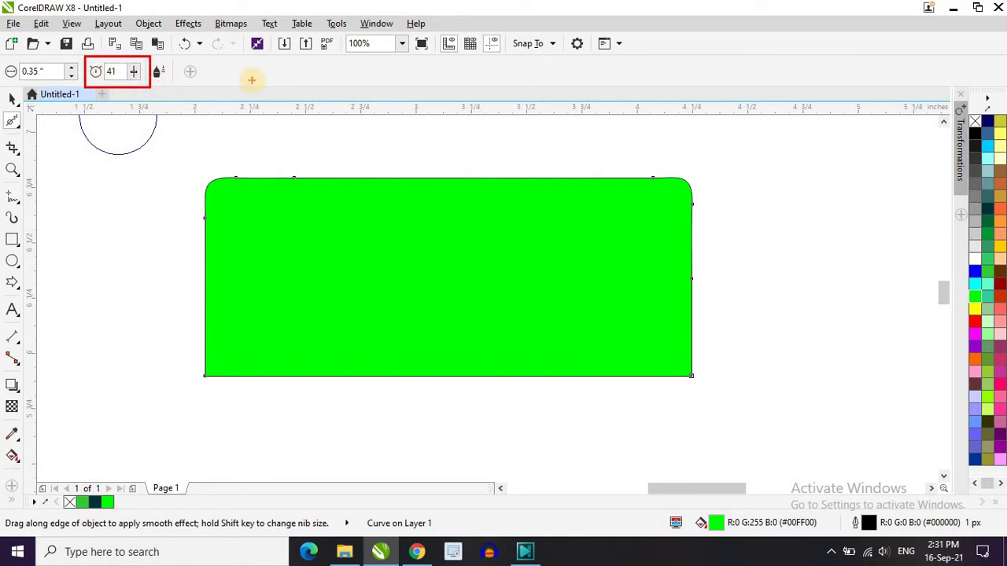
- Raise the Smooth tool's rate to 71 and round the green shape's lower-left corner
{"action": "left_click", "coordinate": [134, 72]}
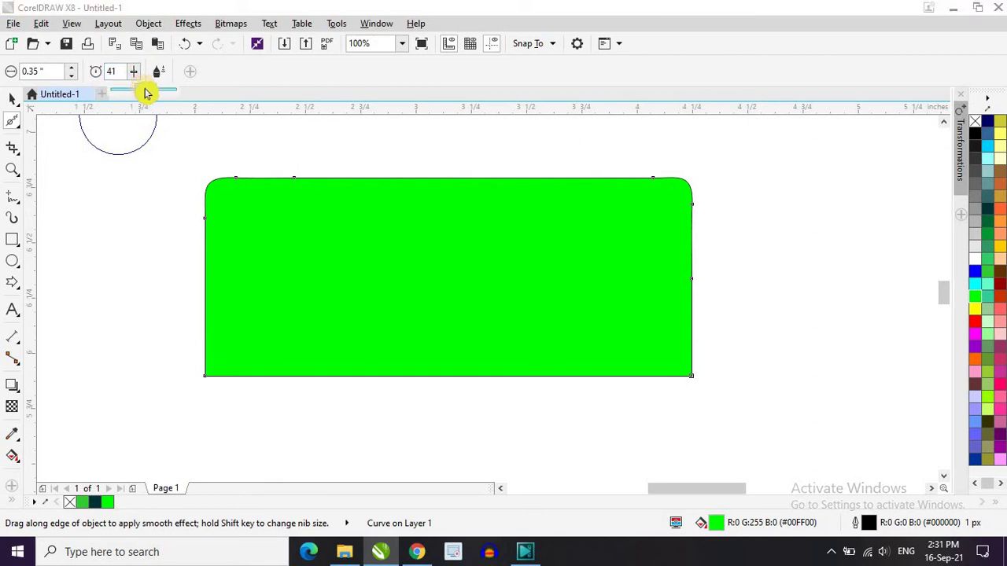
{"action": "left_click", "coordinate": [156, 92]}
{"action": "left_click", "coordinate": [179, 92]}
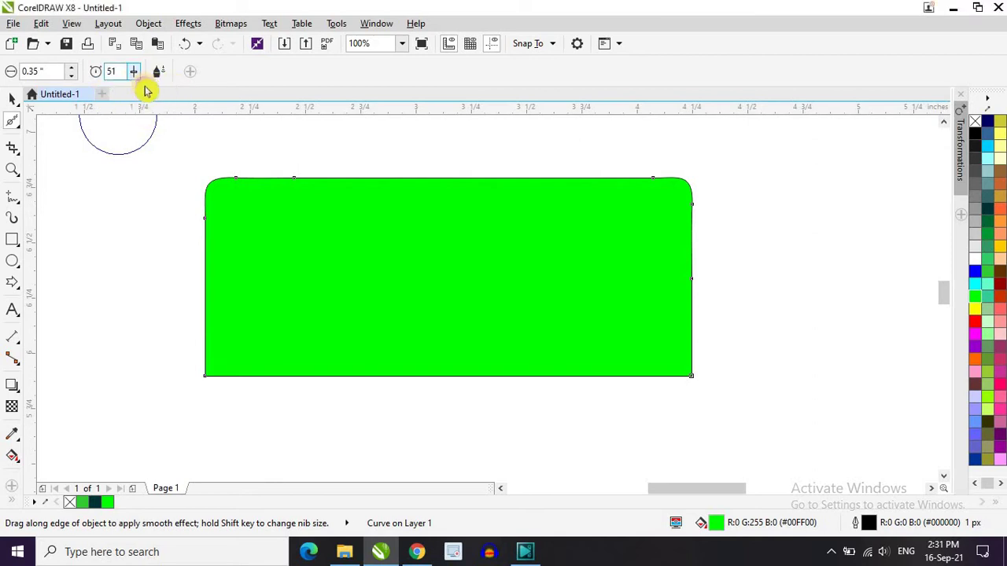
{"action": "left_click", "coordinate": [133, 72]}
{"action": "left_click", "coordinate": [145, 91]}
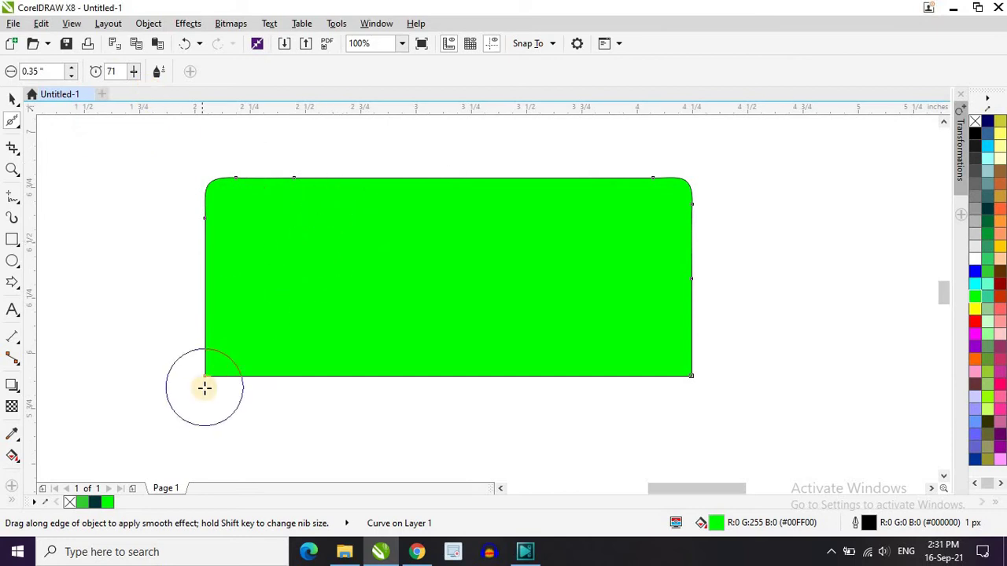
{"action": "mouse_move", "coordinate": [204, 388]}
{"action": "left_mouse_down"}
{"action": "mouse_move", "coordinate": [203, 375]}
{"action": "mouse_move", "coordinate": [205, 406]}
{"action": "left_mouse_up"}
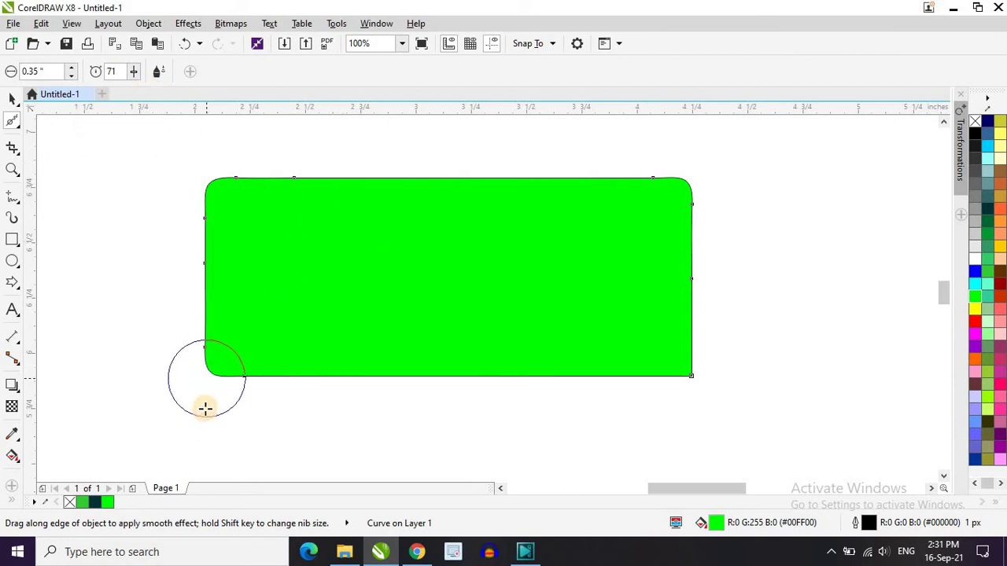
- Lower the Smooth tool's rate to 11 and round the green shape's lower-right corner
{"action": "left_click", "coordinate": [134, 72]}
{"action": "left_click", "coordinate": [96, 92]}
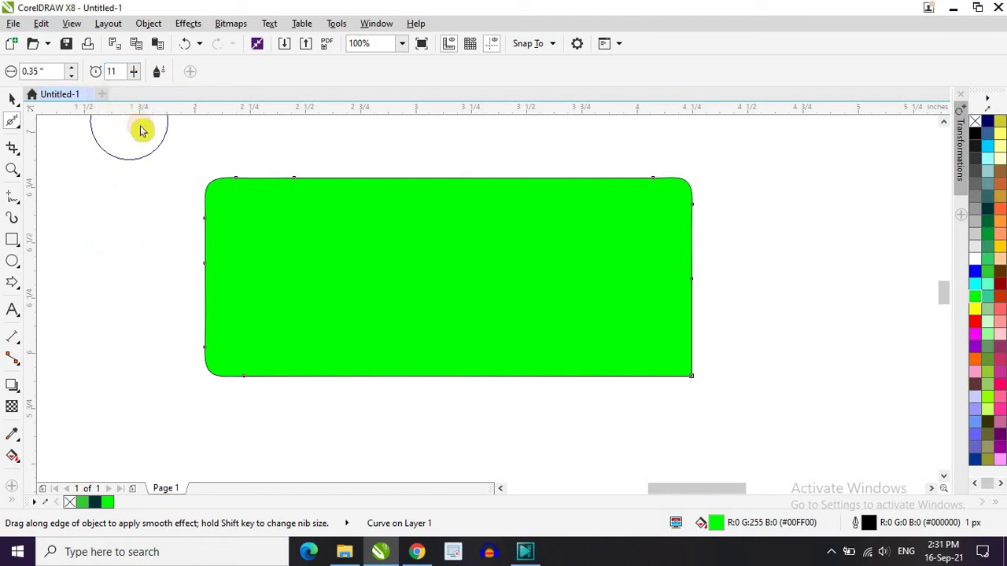
{"action": "left_click_drag", "start_coordinate": [690, 366], "coordinate": [690, 373]}
{"action": "left_click", "coordinate": [616, 368]}
{"action": "left_click", "coordinate": [329, 382]}
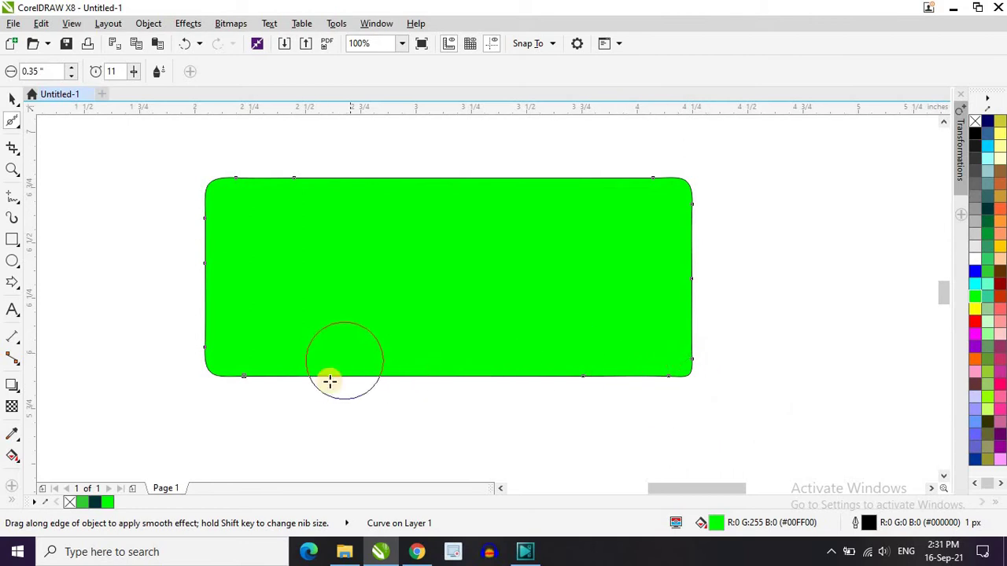
- Set the Smooth tool's rate to 85
{"action": "left_click", "coordinate": [135, 72]}
{"action": "left_click", "coordinate": [164, 92]}
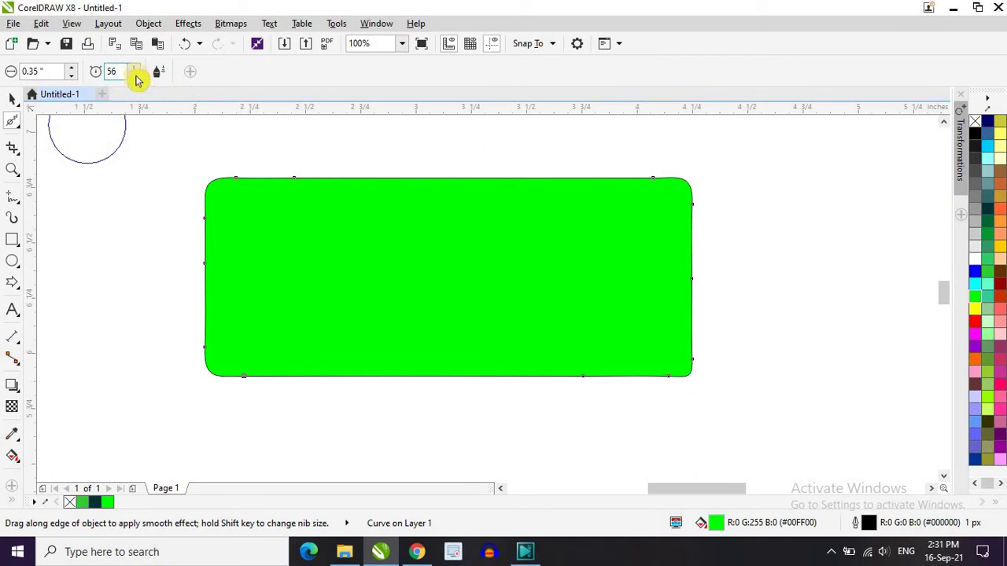
{"action": "left_click", "coordinate": [136, 73]}
{"action": "left_click", "coordinate": [153, 89]}
{"action": "double_click", "coordinate": [102, 74]}
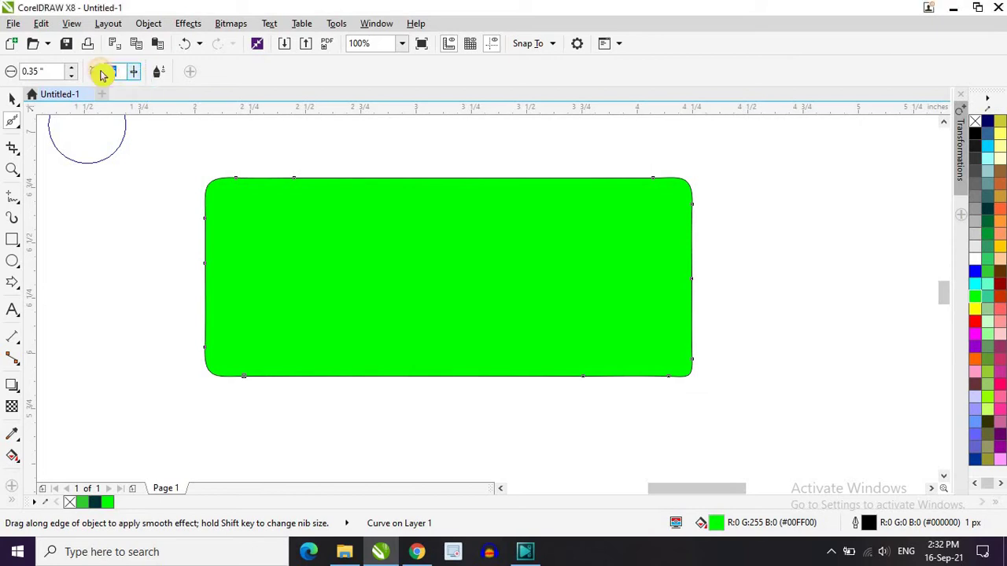
{"action": "type", "text": "85"}
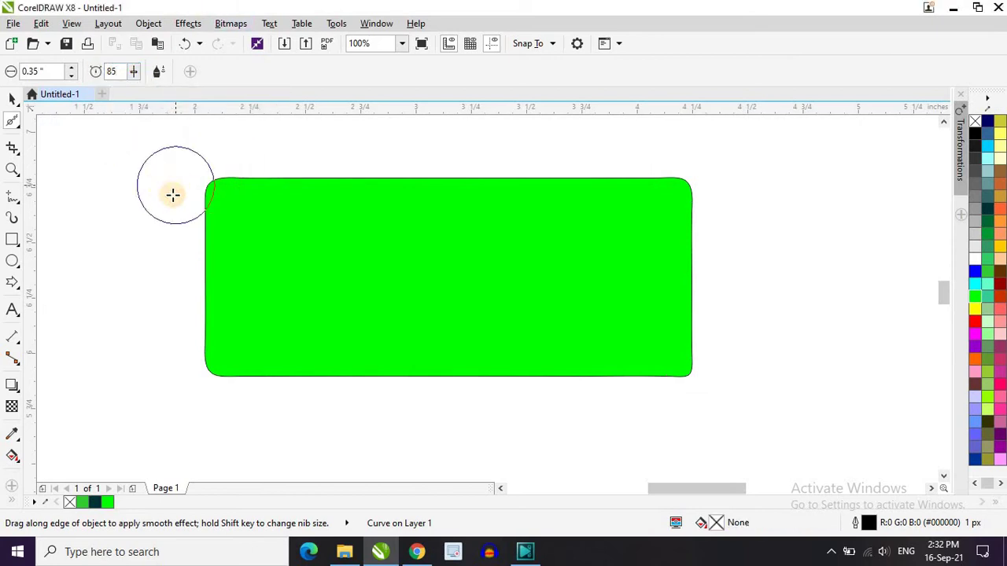
- Reselect the green shape and undo all of its corner smoothing to restore the plain rectangle
{"action": "left_click", "coordinate": [12, 97]}
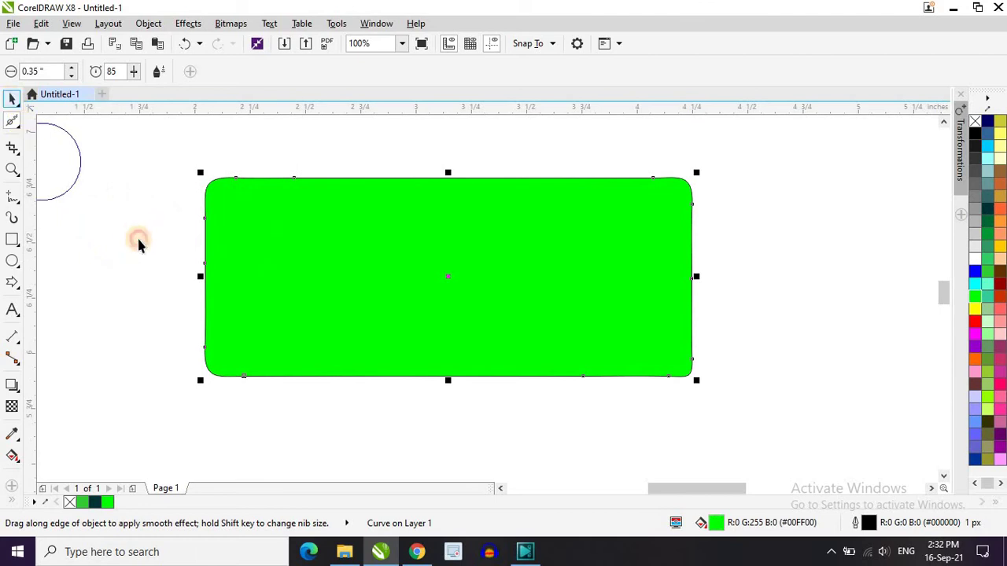
{"action": "key", "text": "space"}
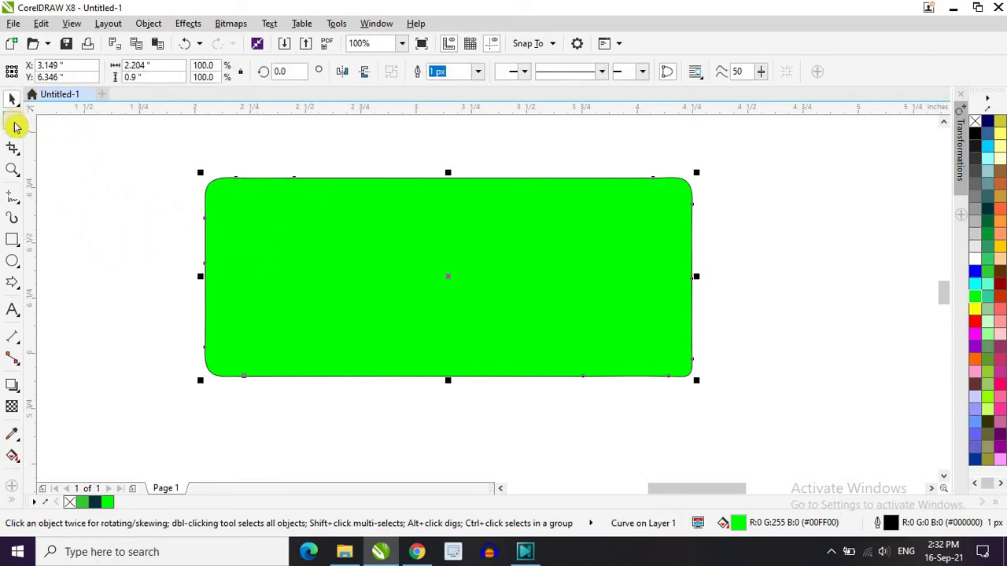
{"action": "left_click", "coordinate": [17, 126]}
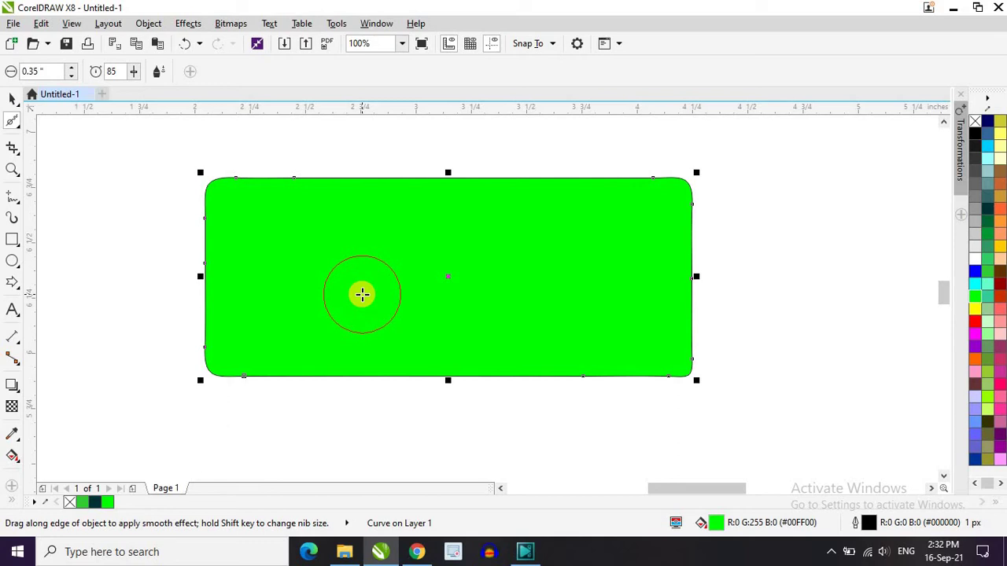
{"action": "key", "text": "ctrl+z"}
{"action": "key", "text": "ctrl+z"}
{"action": "key", "text": "ctrl+z"}
{"action": "key", "text": "ctrl+z"}
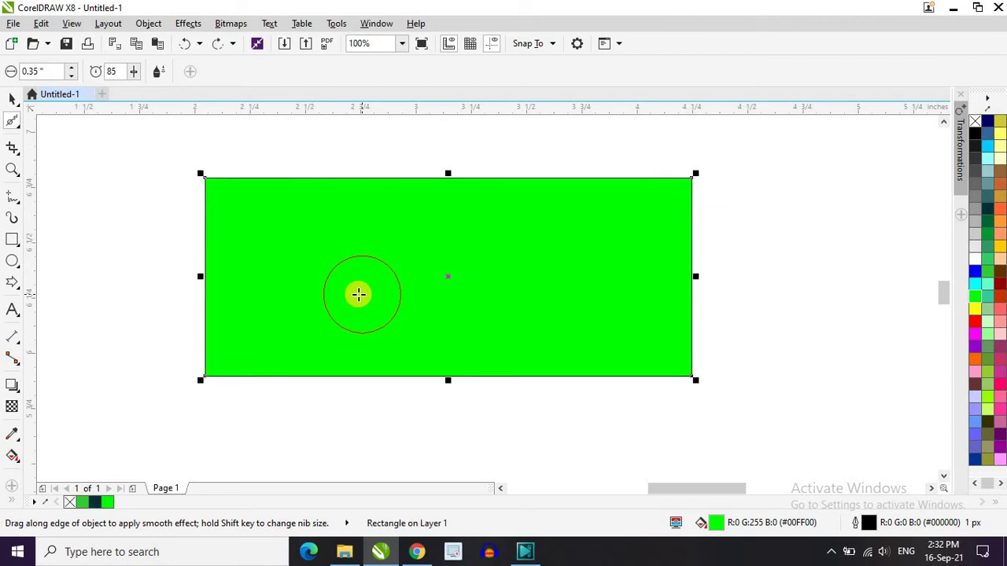
- Activate the Smear tool and smear a smooth notch downward into the rectangle's upper edge near its left end at pressure 66
{"action": "left_click", "coordinate": [16, 124]}
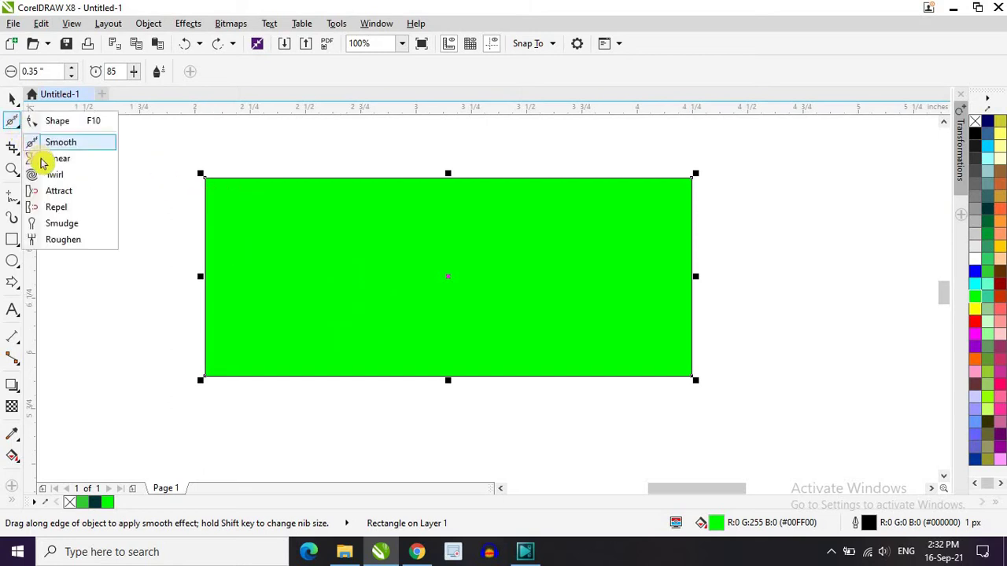
{"action": "left_click", "coordinate": [54, 163]}
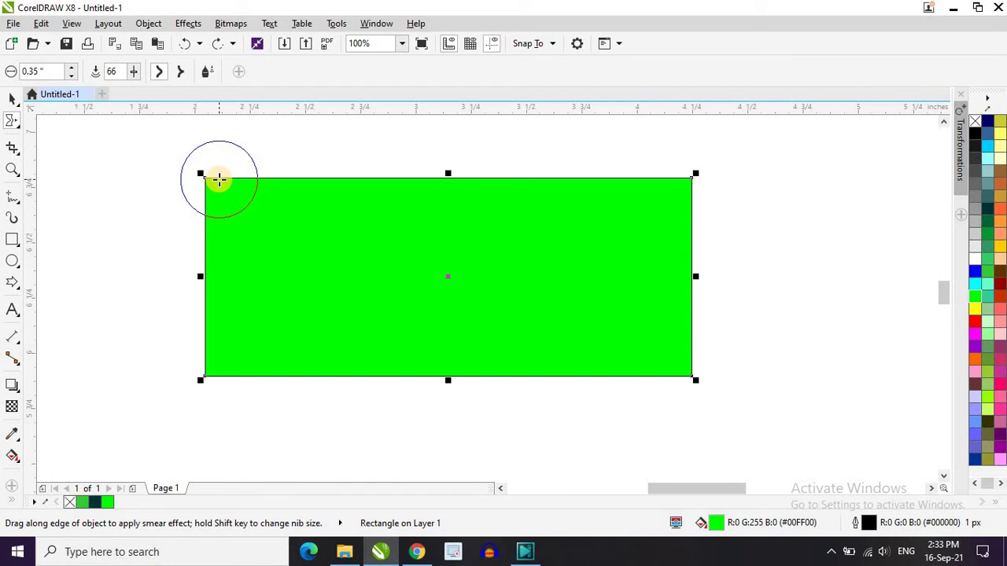
{"action": "left_click", "coordinate": [157, 73]}
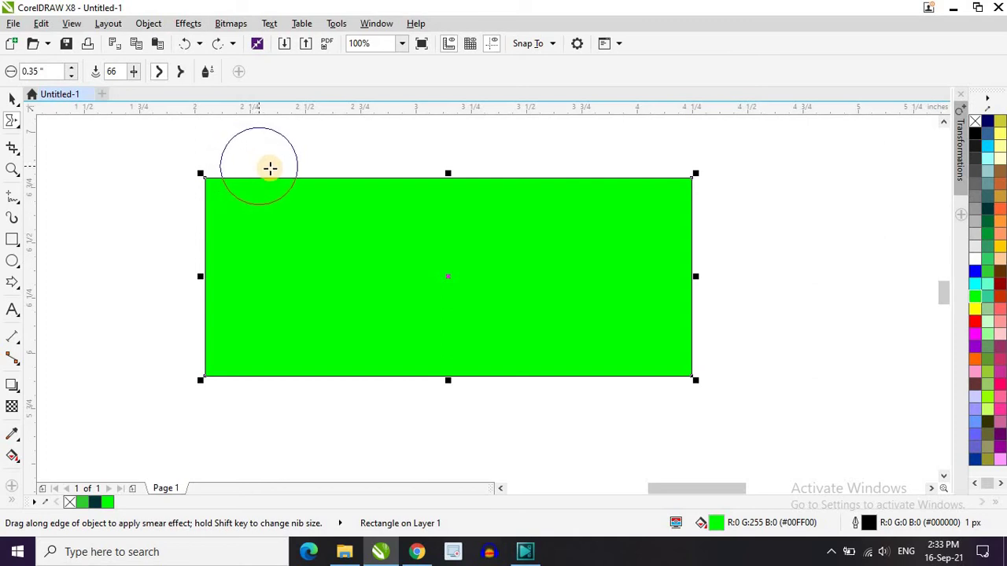
{"action": "left_click_drag", "start_coordinate": [258, 164], "coordinate": [268, 290]}
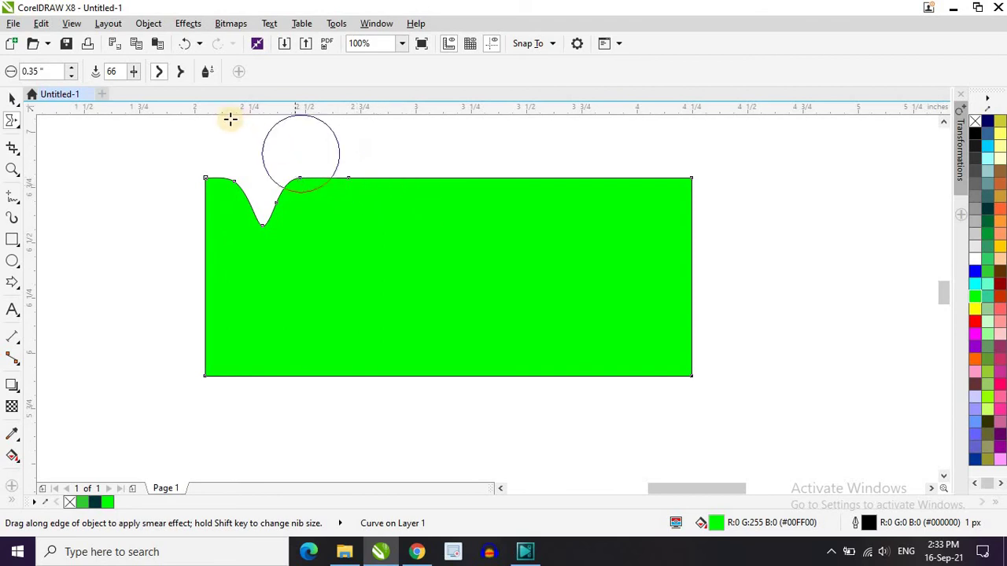
- Try a deep downward smear beside the first notch with the pressure set to 96, and undo it
{"action": "left_click", "coordinate": [142, 93]}
{"action": "double_click", "coordinate": [155, 94]}
{"action": "left_click", "coordinate": [296, 163]}
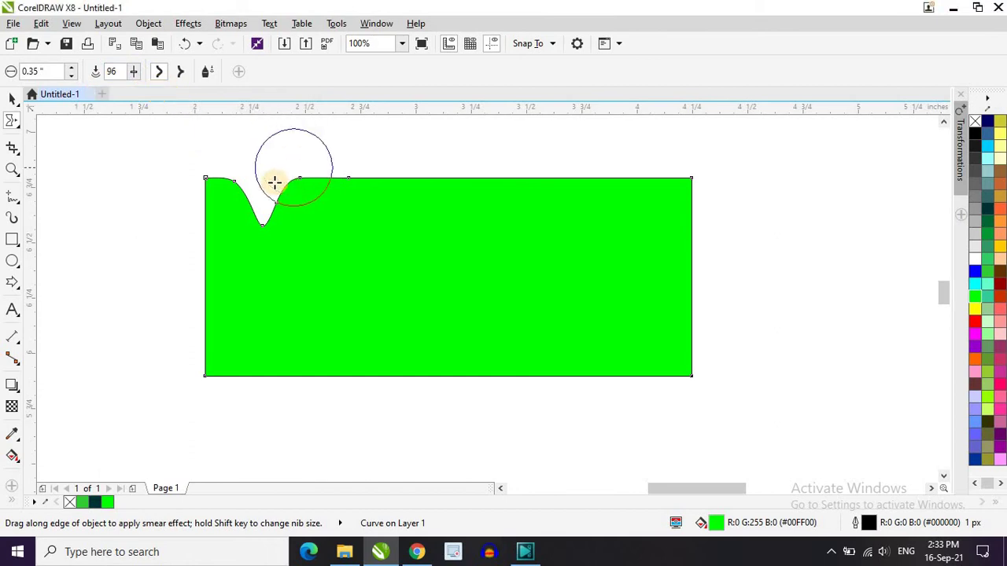
{"action": "left_click_drag", "start_coordinate": [326, 173], "coordinate": [337, 382]}
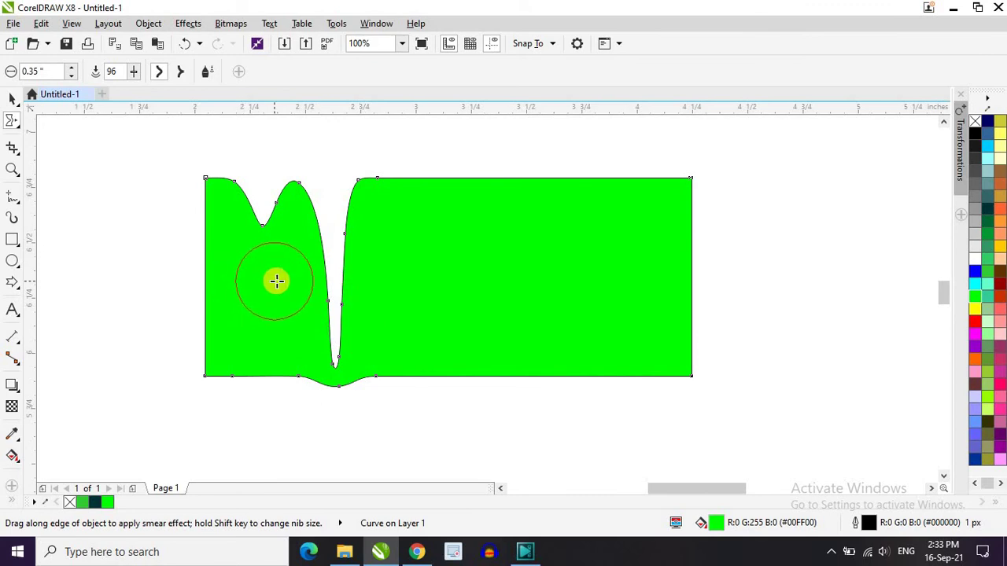
{"action": "key", "text": "ctrl+z"}
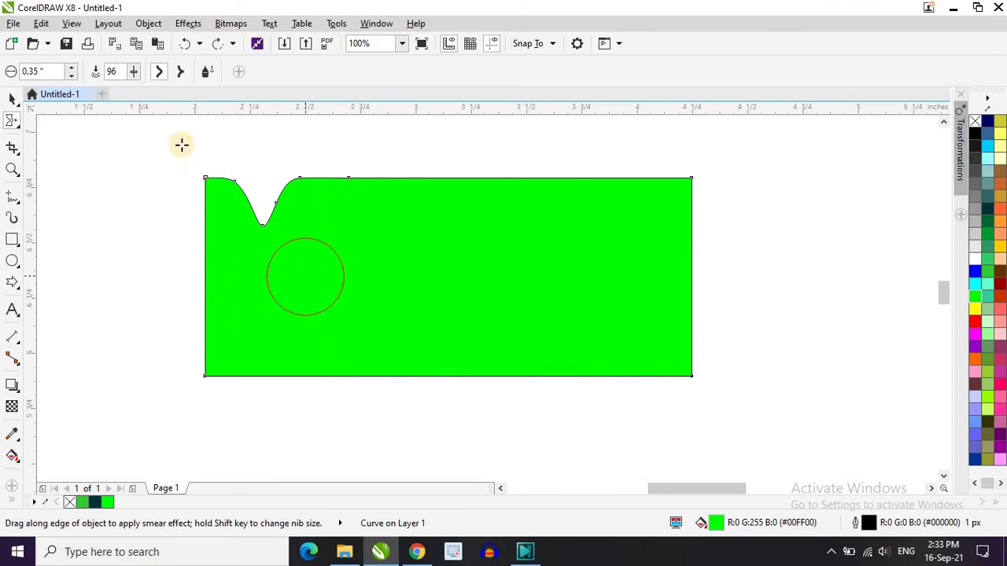
- Set the Smear pressure to 56 and smear a second notch down into the upper edge
{"action": "left_click", "coordinate": [134, 75]}
{"action": "left_click_drag", "start_coordinate": [129, 93], "coordinate": [102, 95]}
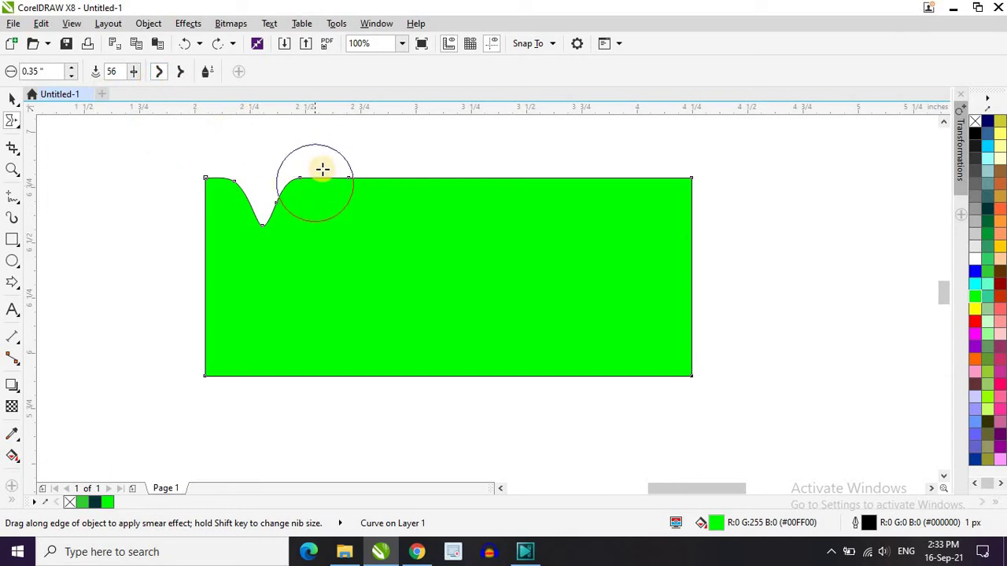
{"action": "left_click_drag", "start_coordinate": [344, 189], "coordinate": [354, 266]}
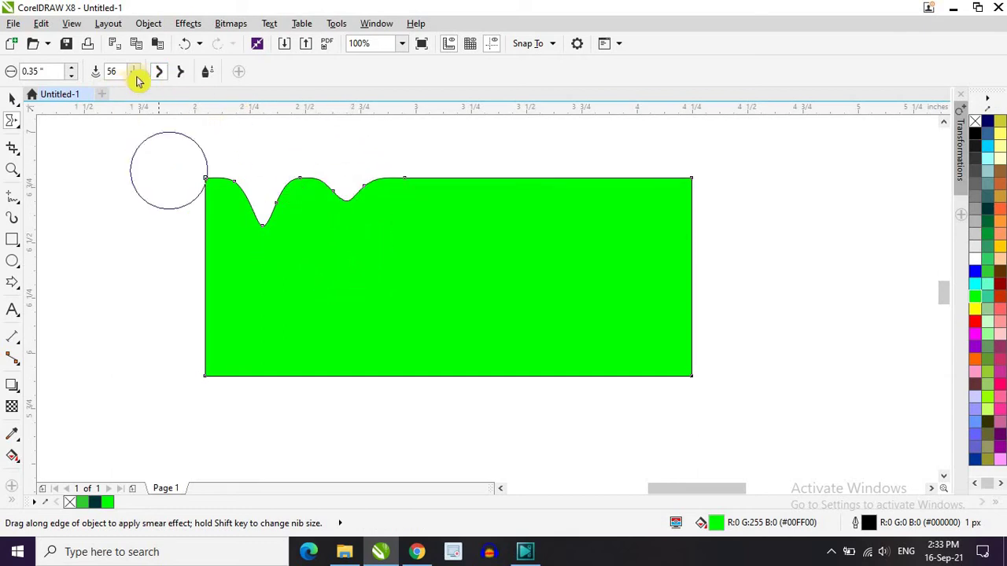
- Try a third smear on the upper edge at pressure 76, and undo the last two smears
{"action": "left_click", "coordinate": [134, 76]}
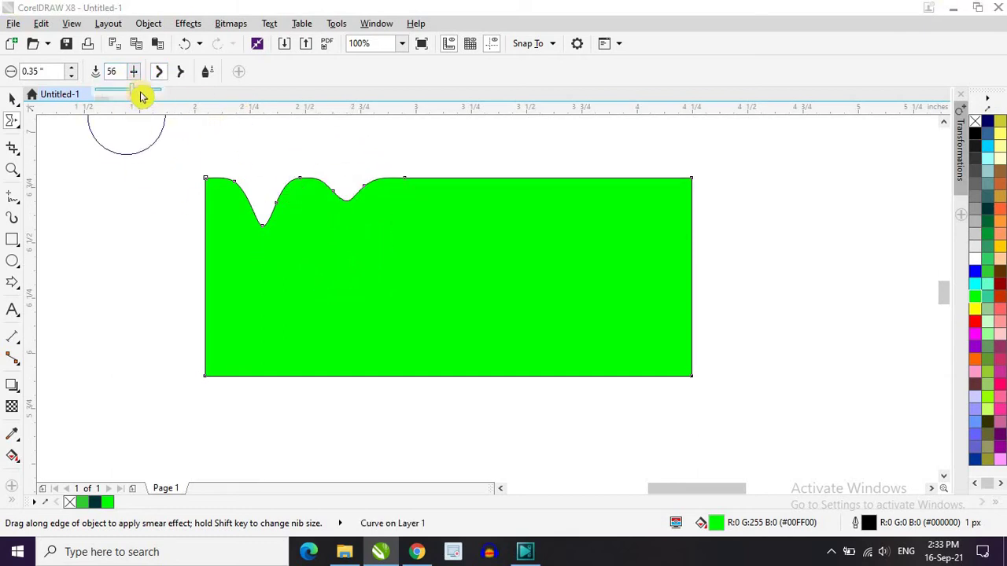
{"action": "left_click_drag", "start_coordinate": [414, 174], "coordinate": [419, 277]}
{"action": "key", "text": "ctrl+z"}
{"action": "key", "text": "ctrl+z"}
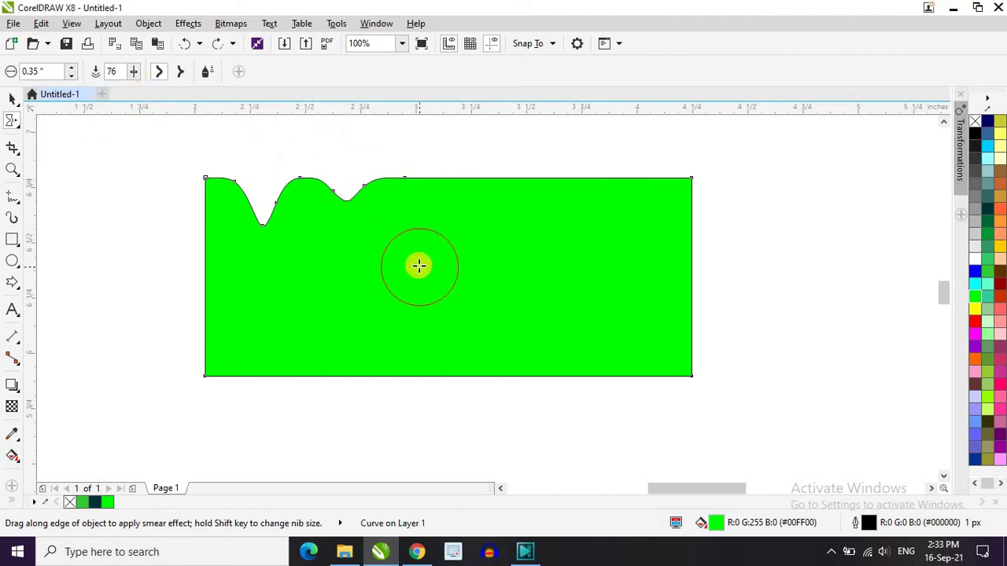
- Set the Smear pressure to 85 and switch to the pointy smear style
{"action": "left_click", "coordinate": [98, 73]}
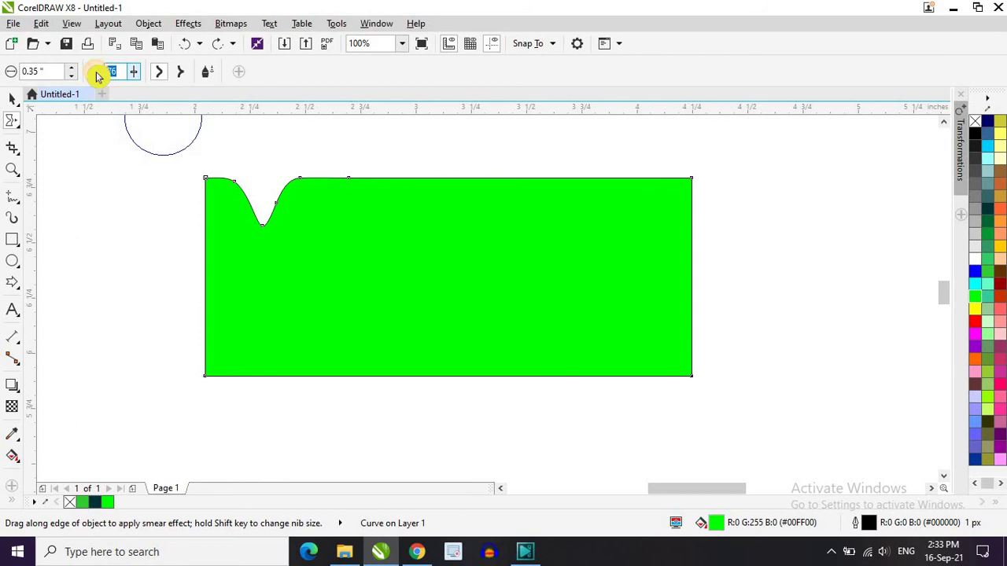
{"action": "type", "text": "85"}
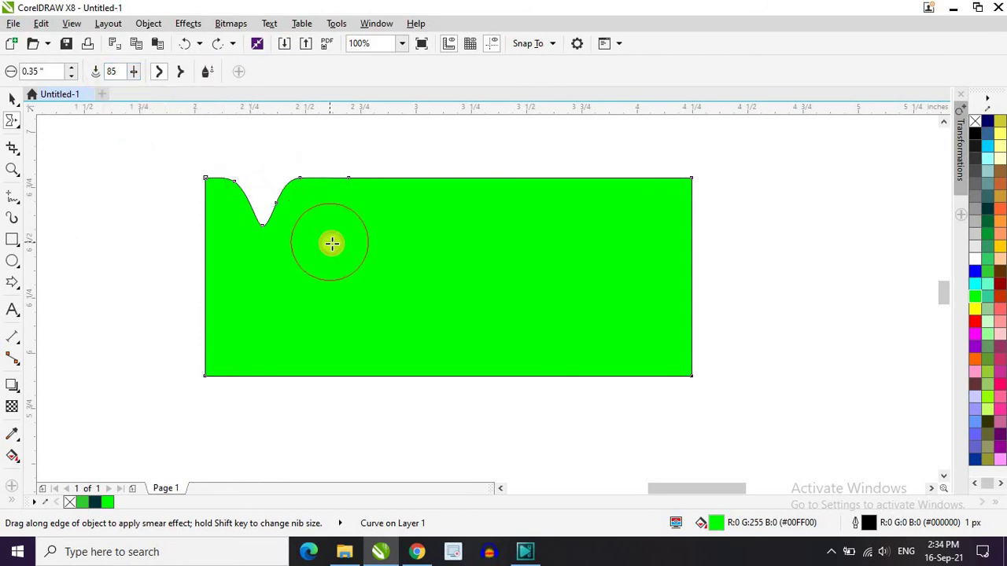
{"action": "left_click", "coordinate": [181, 73]}
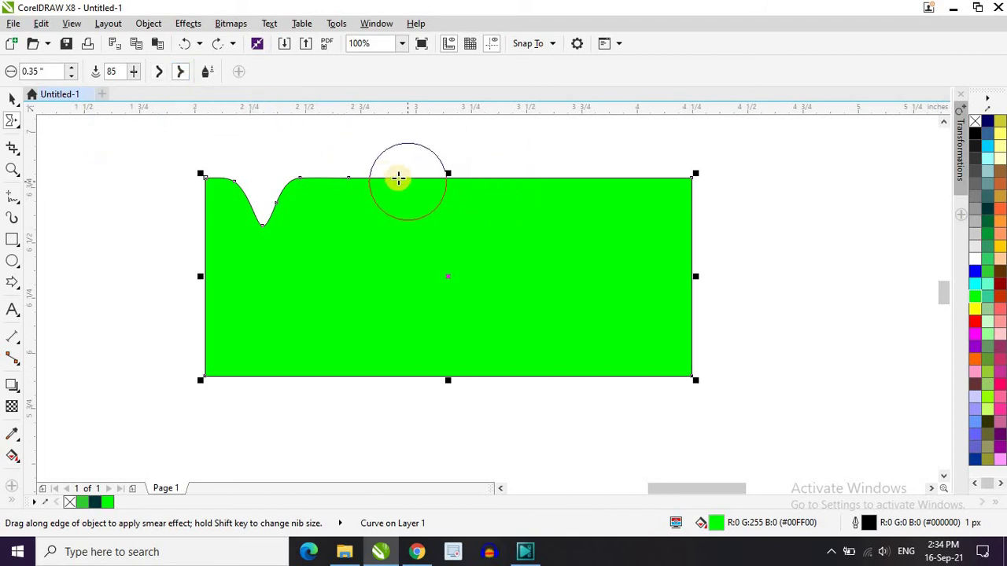
- Smear two pointed notches down into the green shape's upper edge and pull three pointed spikes up from it
{"action": "mouse_move", "coordinate": [384, 179]}
{"action": "left_mouse_down"}
{"action": "mouse_move", "coordinate": [391, 290]}
{"action": "mouse_move", "coordinate": [402, 265]}
{"action": "left_mouse_up"}
{"action": "mouse_move", "coordinate": [460, 179]}
{"action": "left_mouse_down"}
{"action": "mouse_move", "coordinate": [477, 333]}
{"action": "mouse_move", "coordinate": [462, 345]}
{"action": "mouse_move", "coordinate": [467, 299]}
{"action": "left_mouse_up"}
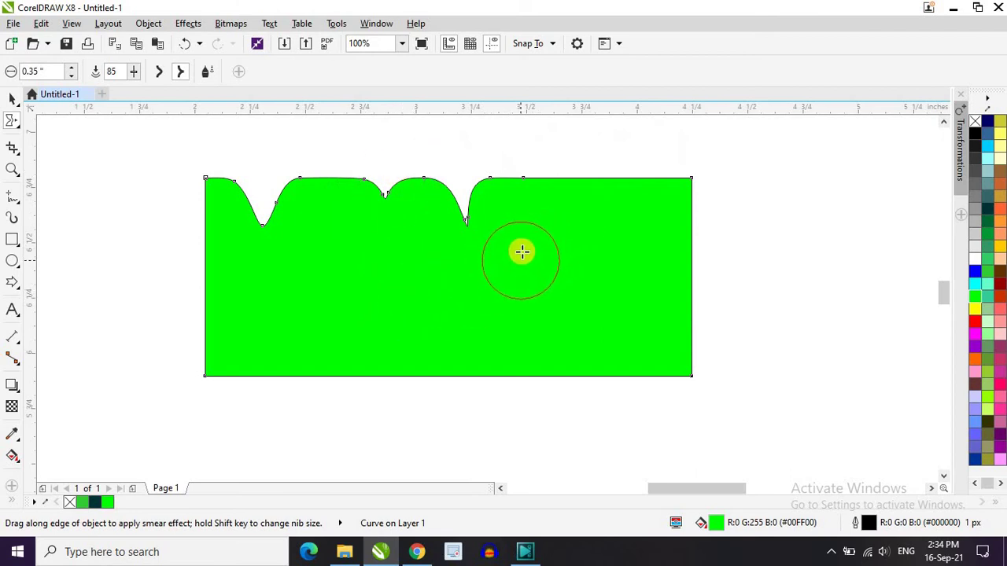
{"action": "left_click_drag", "start_coordinate": [523, 241], "coordinate": [512, 124]}
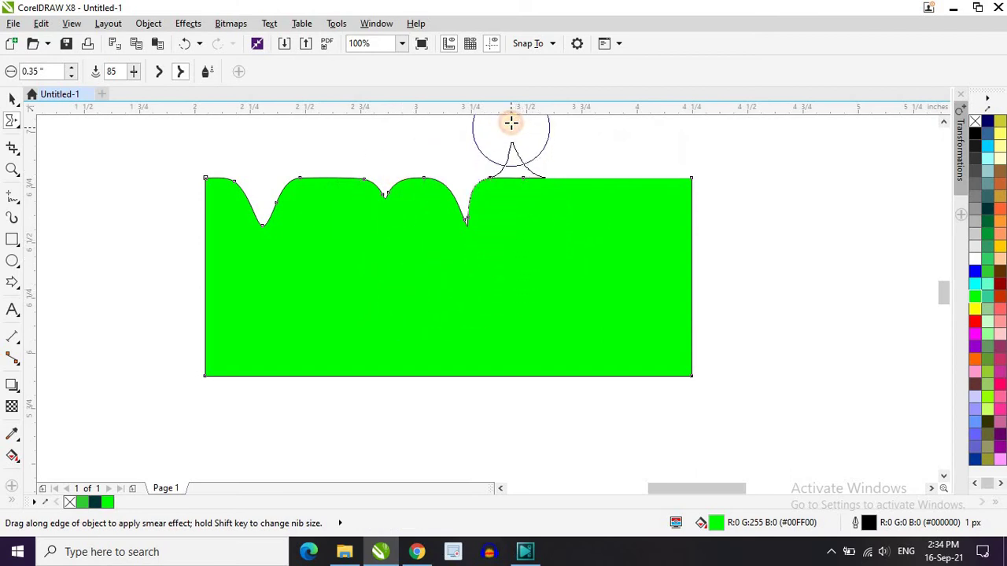
{"action": "left_click_drag", "start_coordinate": [585, 209], "coordinate": [580, 136]}
{"action": "left_click_drag", "start_coordinate": [341, 220], "coordinate": [346, 143]}
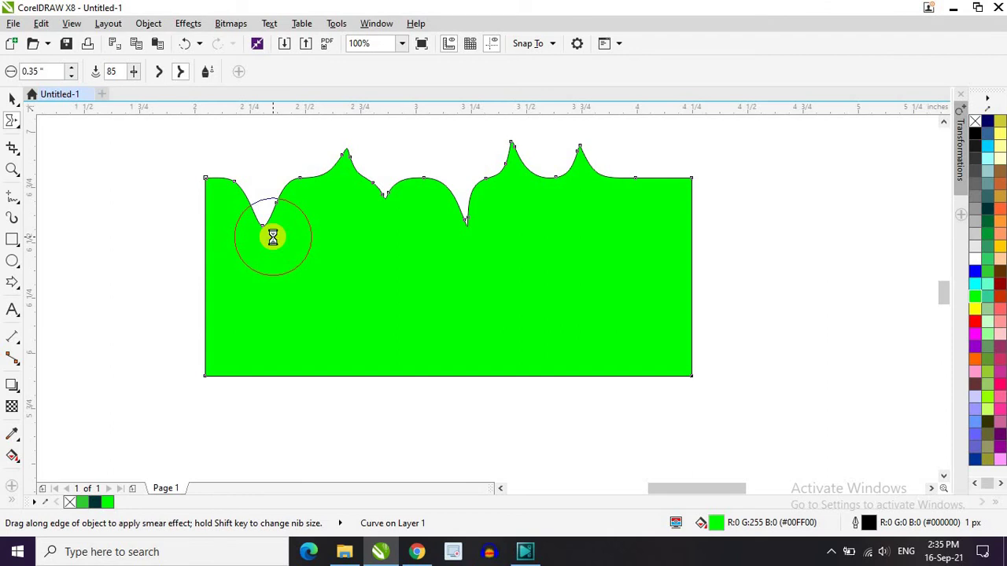
- Undo all the smears on the green shape to restore the plain rectangle
{"action": "key", "text": "ctrl+z"}
{"action": "key", "text": "ctrl+z"}
{"action": "key", "text": "ctrl+z"}
{"action": "key", "text": "ctrl+z"}
{"action": "key", "text": "ctrl+z"}
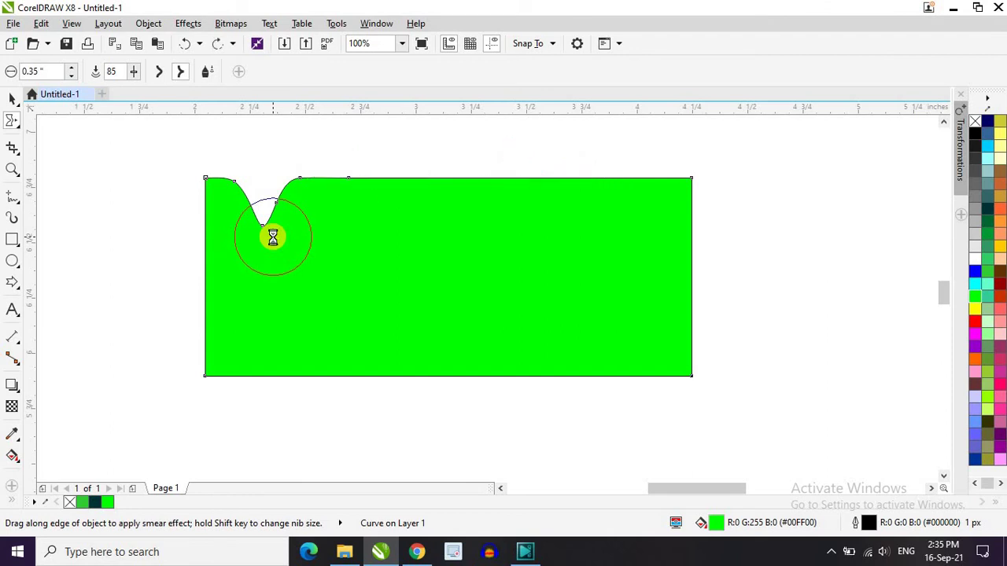
{"action": "key", "text": "ctrl+z"}
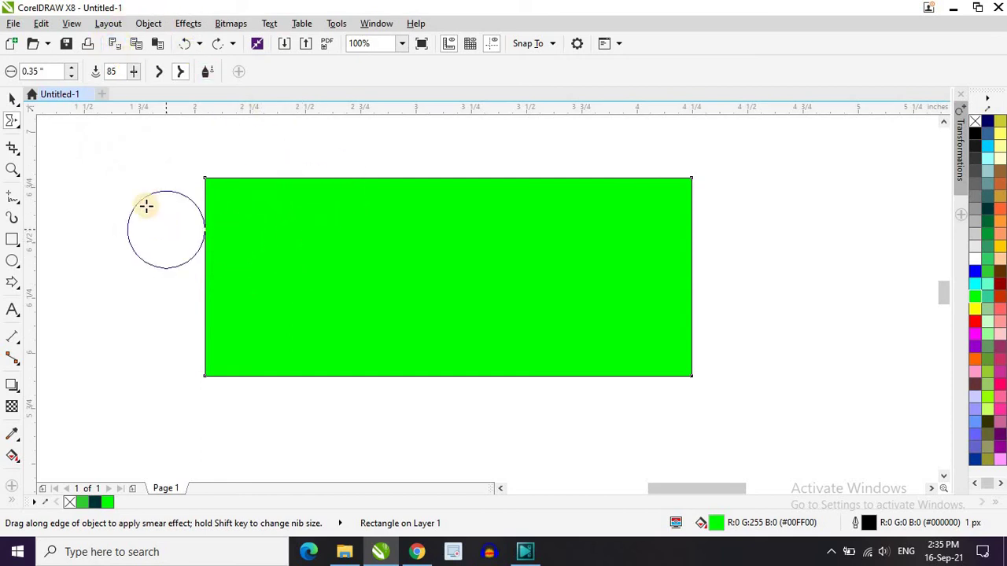
{"action": "right_click", "coordinate": [166, 230]}
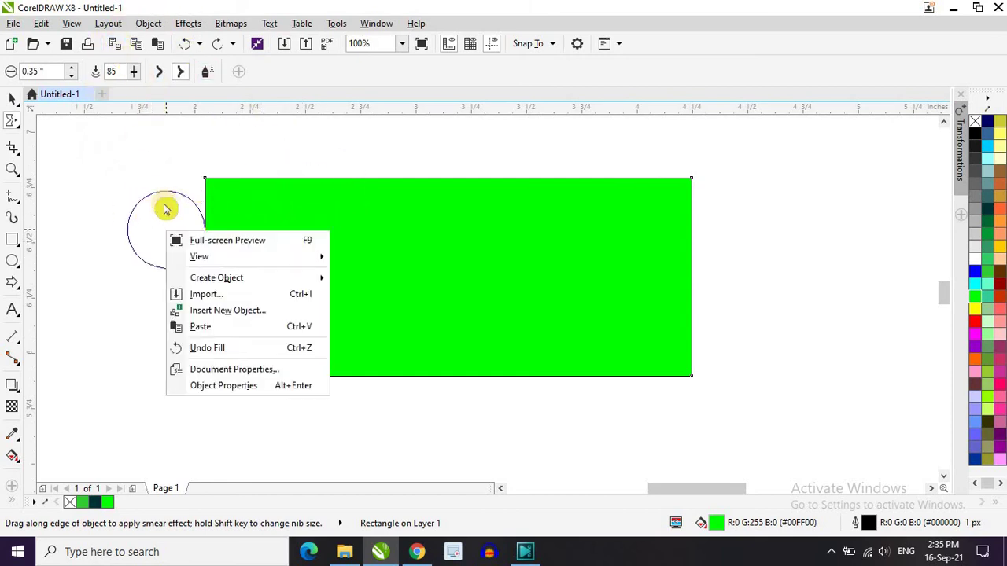
{"action": "left_click", "coordinate": [116, 194]}
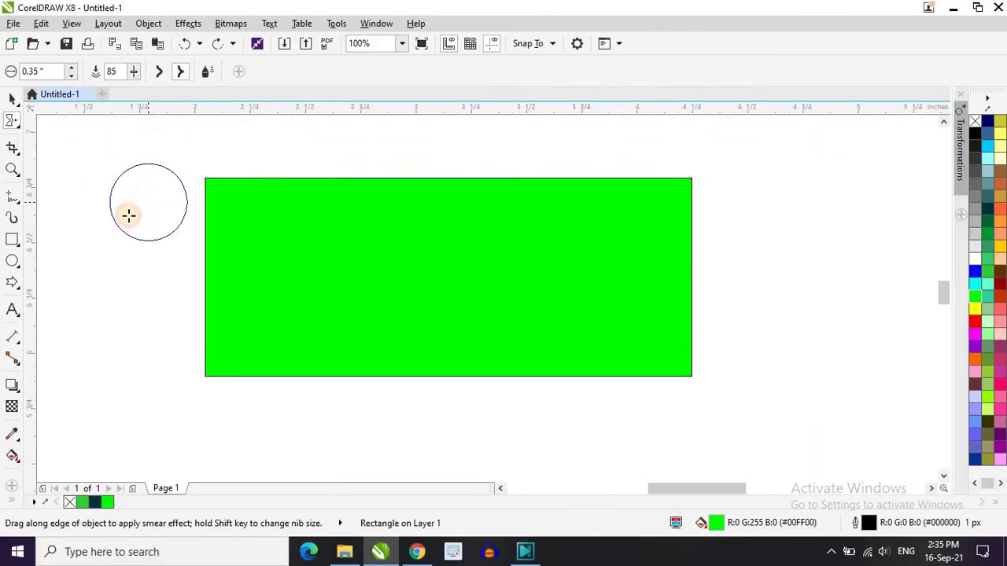
{"action": "left_click", "coordinate": [128, 215]}
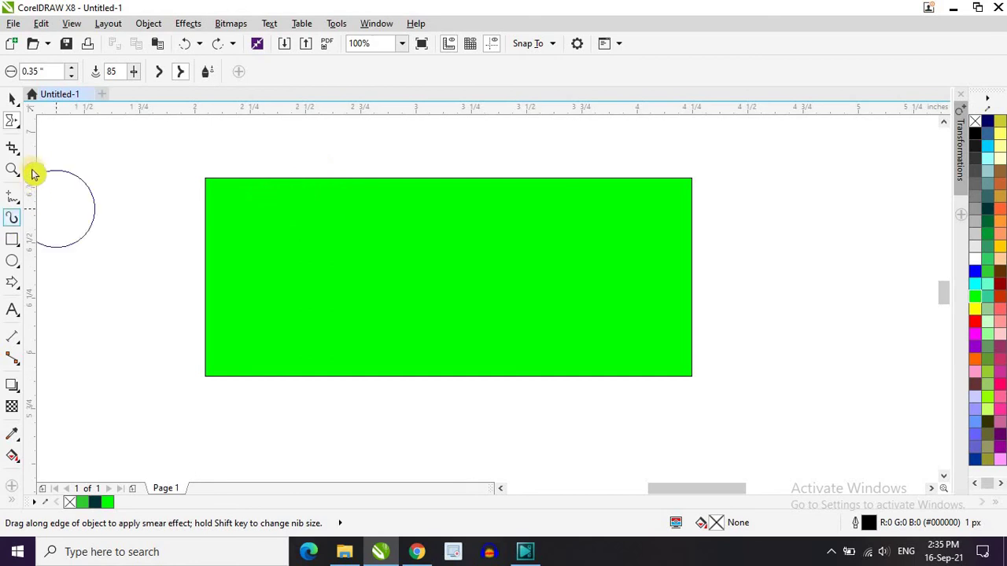
- Select the green rectangle and activate the Twirl tool for it
{"action": "left_click", "coordinate": [16, 128]}
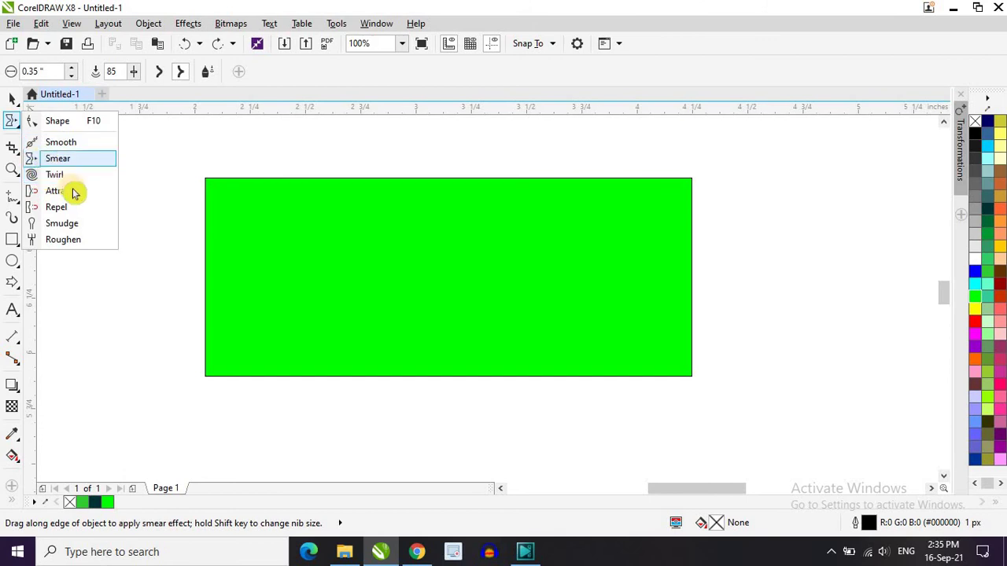
{"action": "left_click", "coordinate": [67, 175]}
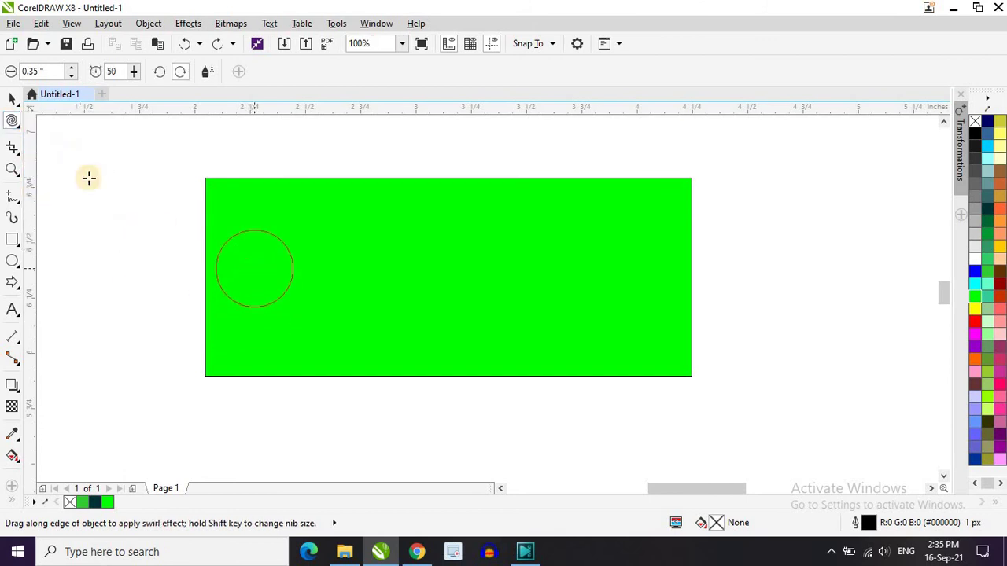
{"action": "left_click", "coordinate": [11, 100]}
{"action": "left_click", "coordinate": [619, 278]}
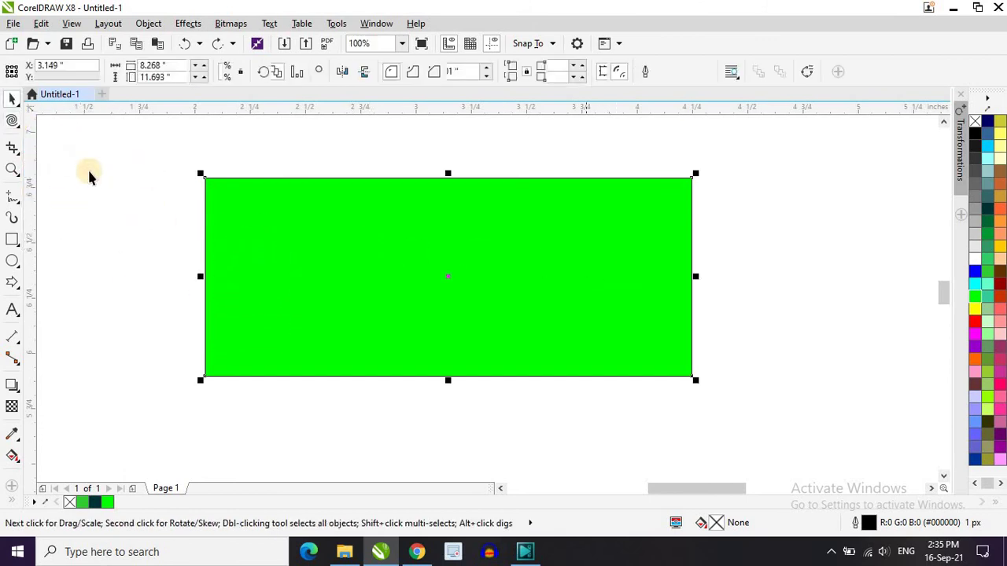
{"action": "left_click", "coordinate": [16, 124]}
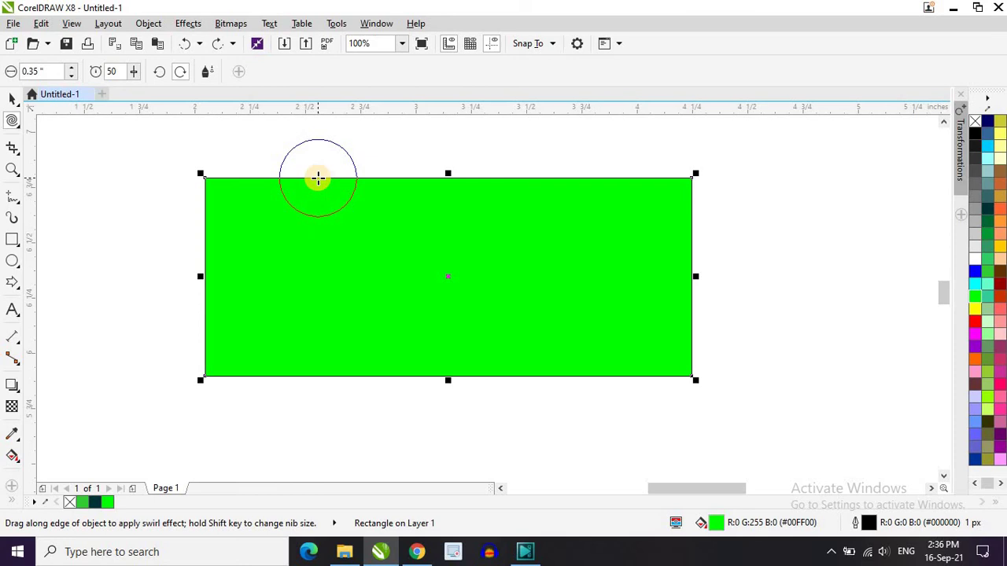
- Try two clockwise twirls on the green rectangle's upper edge and undo both
{"action": "left_click_drag", "start_coordinate": [317, 178], "coordinate": [318, 176]}
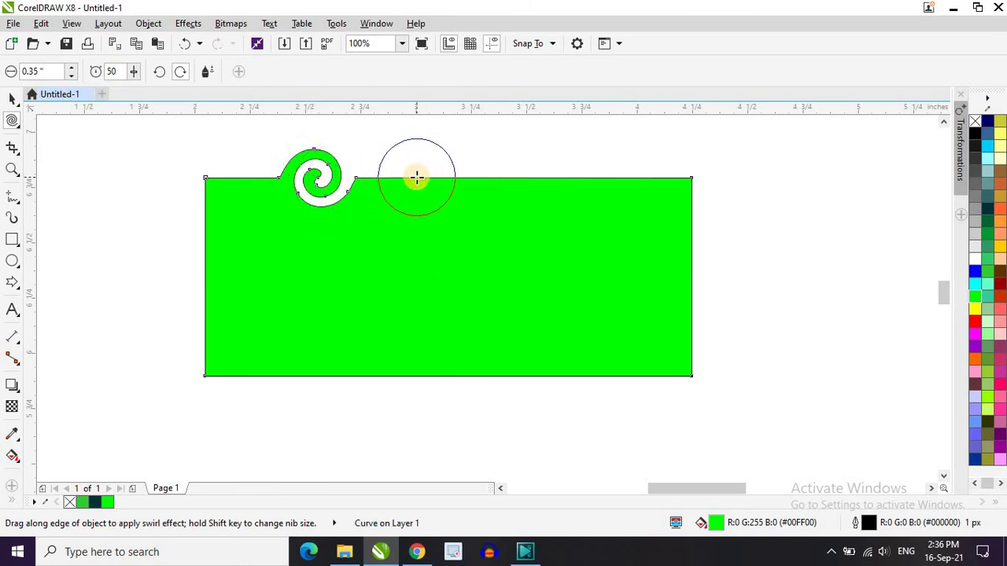
{"action": "left_click_drag", "start_coordinate": [416, 178], "coordinate": [424, 189]}
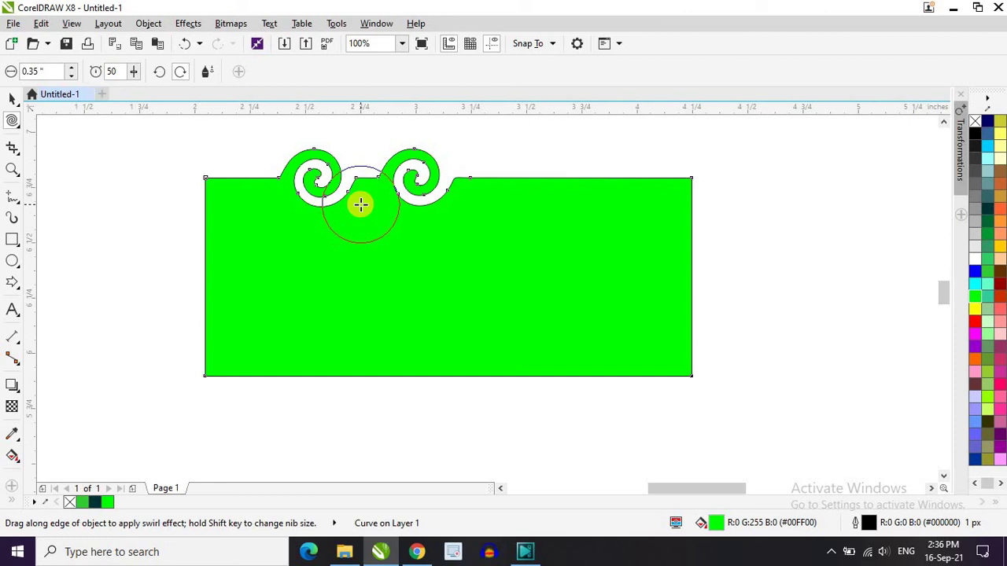
{"action": "key", "text": "ctrl+z"}
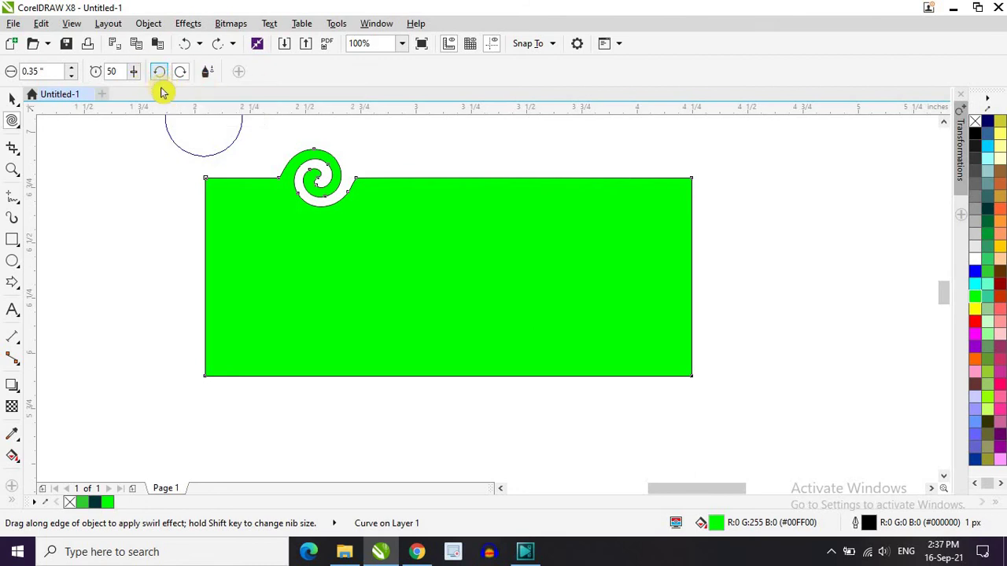
{"action": "key", "text": "ctrl+z"}
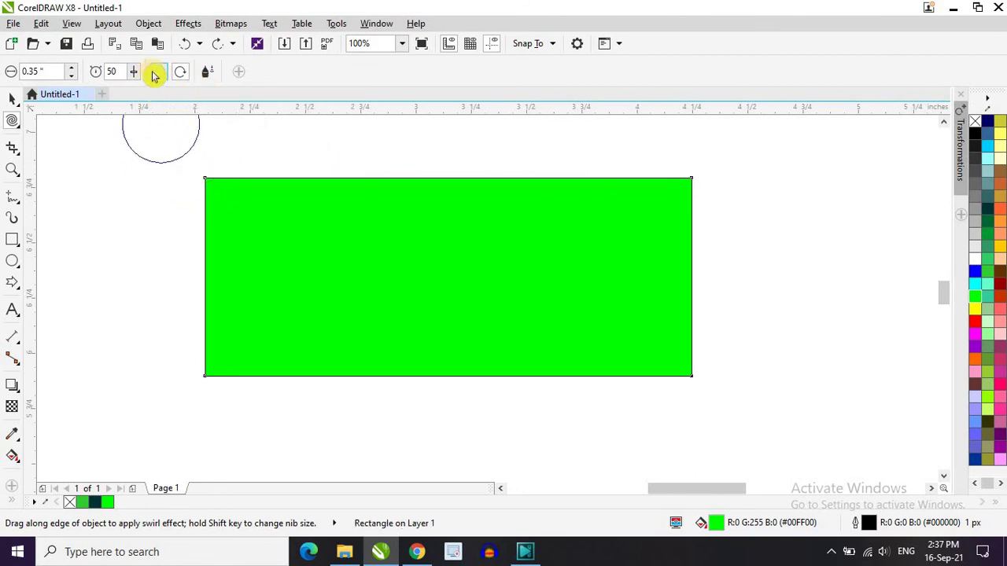
- Twirl three swirls side by side into the rectangle's upper edge, alternating counterclockwise, clockwise and counterclockwise
{"action": "left_click", "coordinate": [270, 179]}
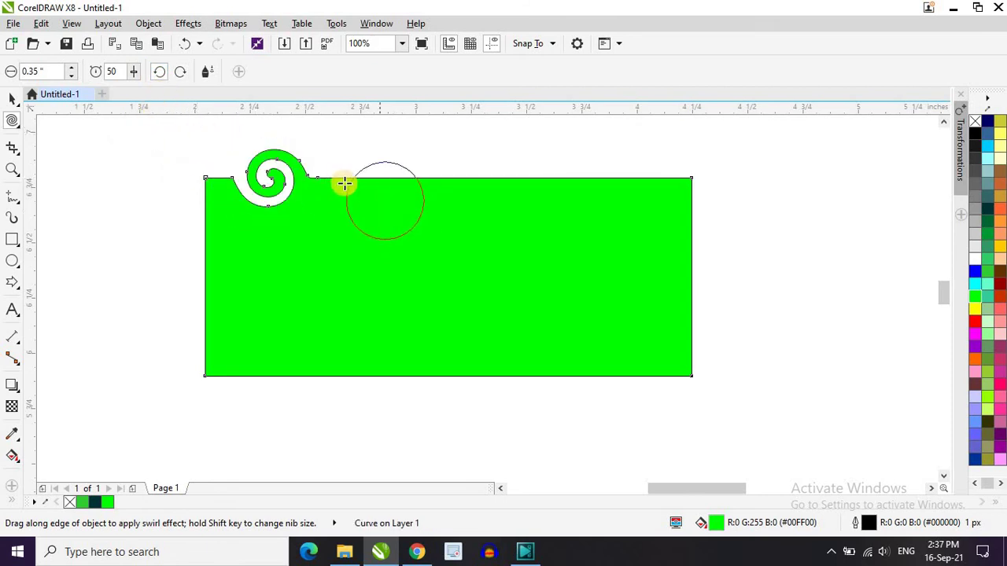
{"action": "left_click", "coordinate": [180, 72]}
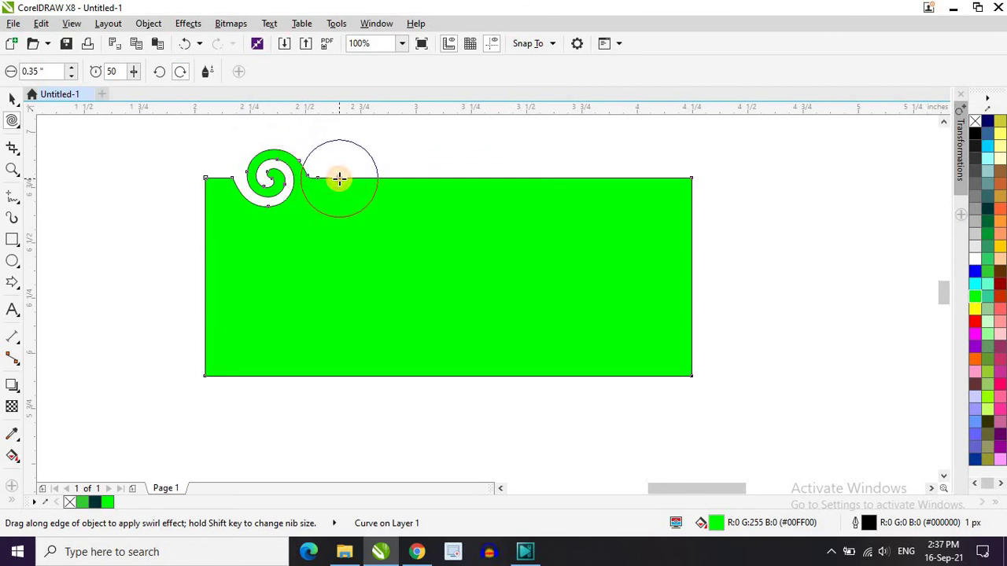
{"action": "left_click_drag", "start_coordinate": [339, 179], "coordinate": [338, 177]}
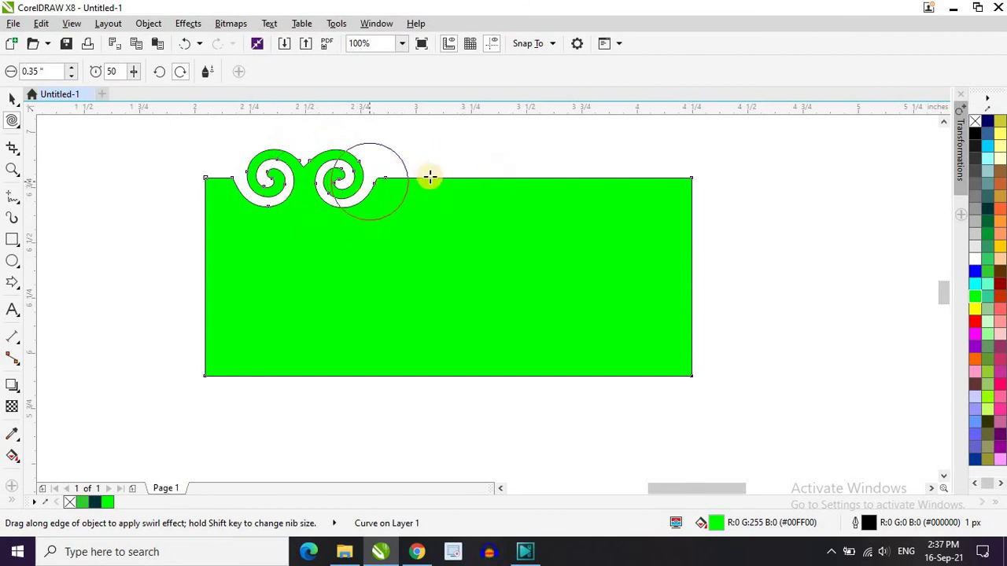
{"action": "left_click", "coordinate": [159, 72]}
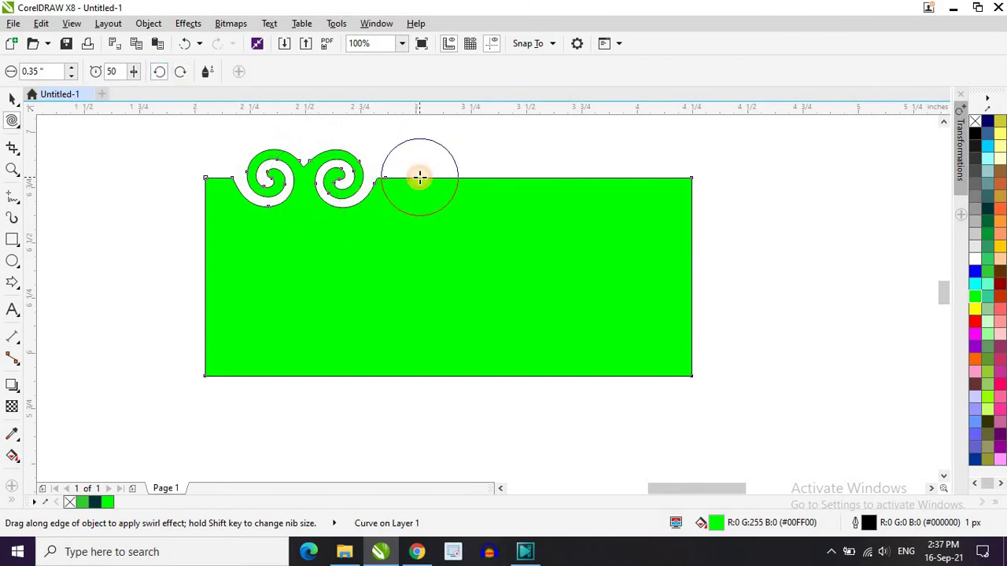
{"action": "left_click_drag", "start_coordinate": [419, 178], "coordinate": [420, 177]}
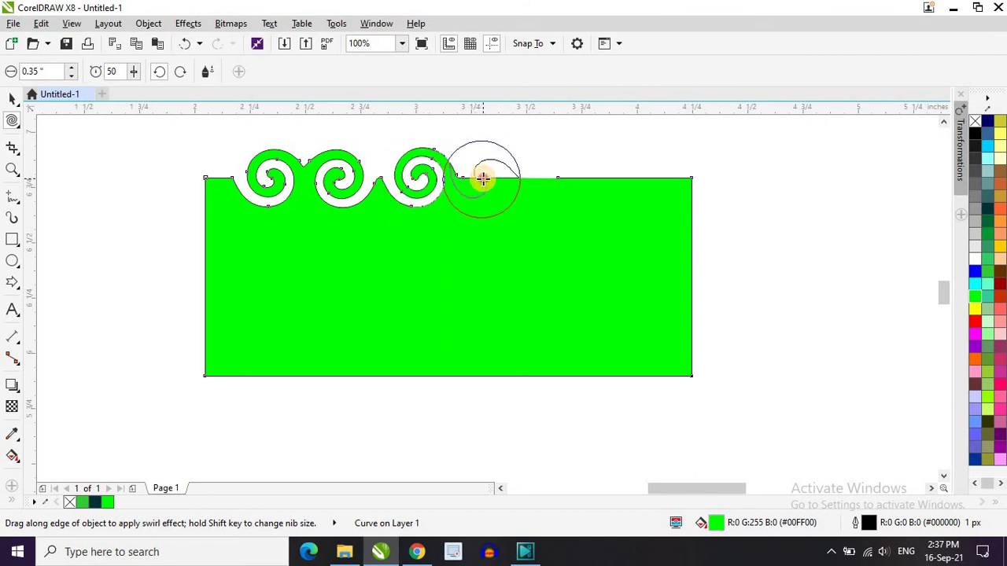
- Try a fourth counterclockwise swirl, undo it, and twirl a clockwise one close beside the third swirl instead
{"action": "mouse_move", "coordinate": [483, 180]}
{"action": "left_mouse_down"}
{"action": "mouse_move", "coordinate": [490, 187]}
{"action": "mouse_move", "coordinate": [456, 211]}
{"action": "mouse_move", "coordinate": [492, 181]}
{"action": "left_mouse_up"}
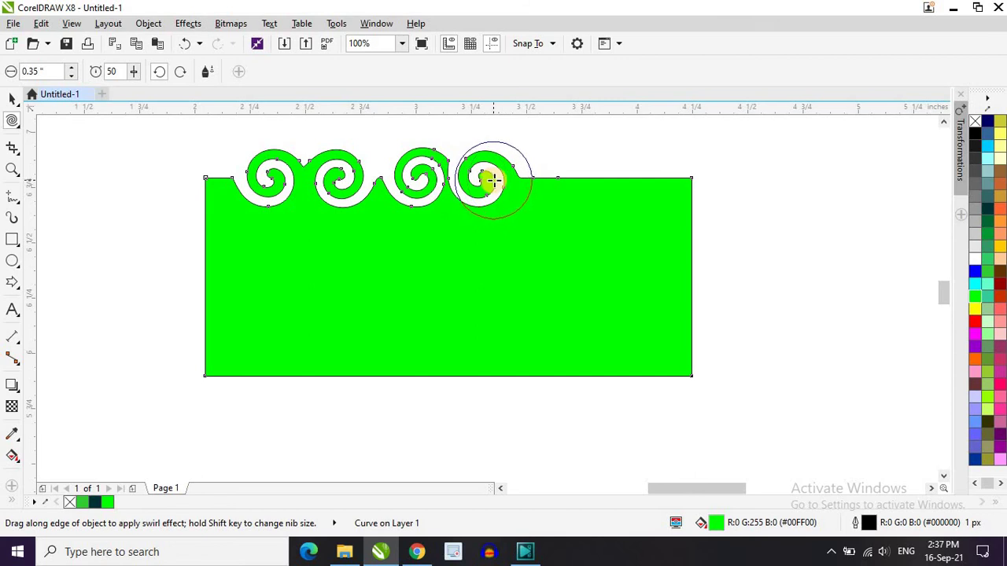
{"action": "key", "text": "ctrl+z"}
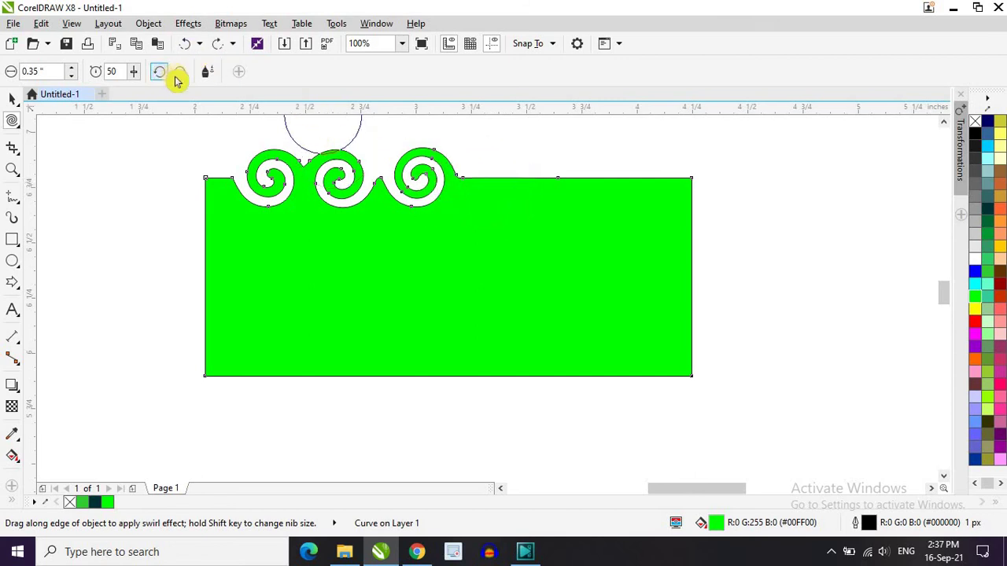
{"action": "left_click", "coordinate": [179, 73]}
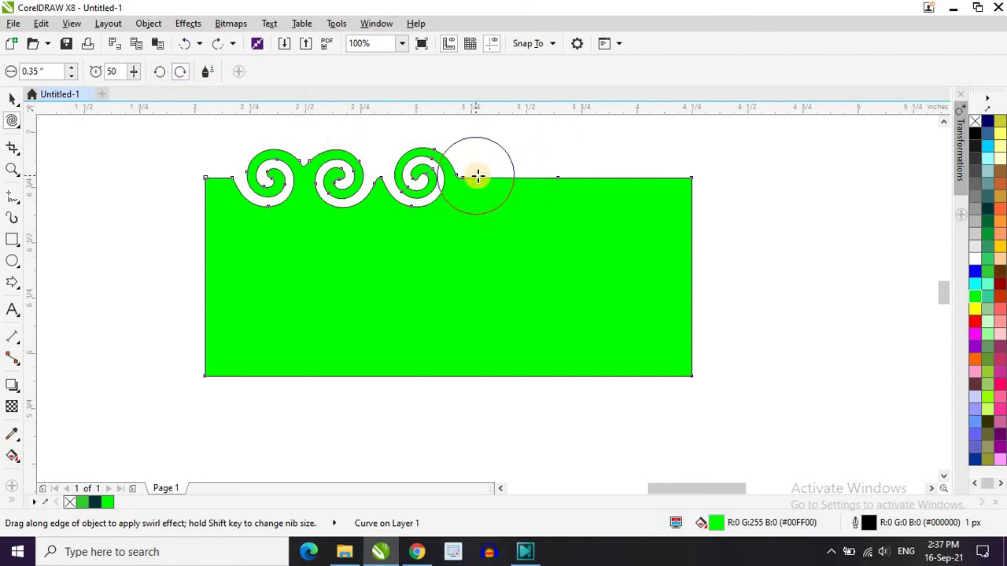
{"action": "left_click_drag", "start_coordinate": [472, 177], "coordinate": [467, 173]}
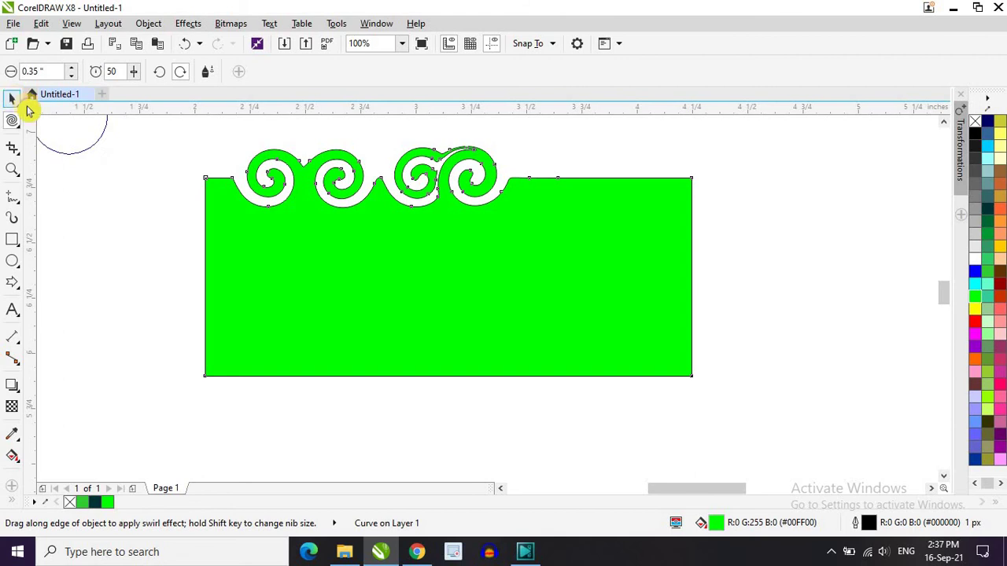
{"action": "left_click", "coordinate": [12, 99]}
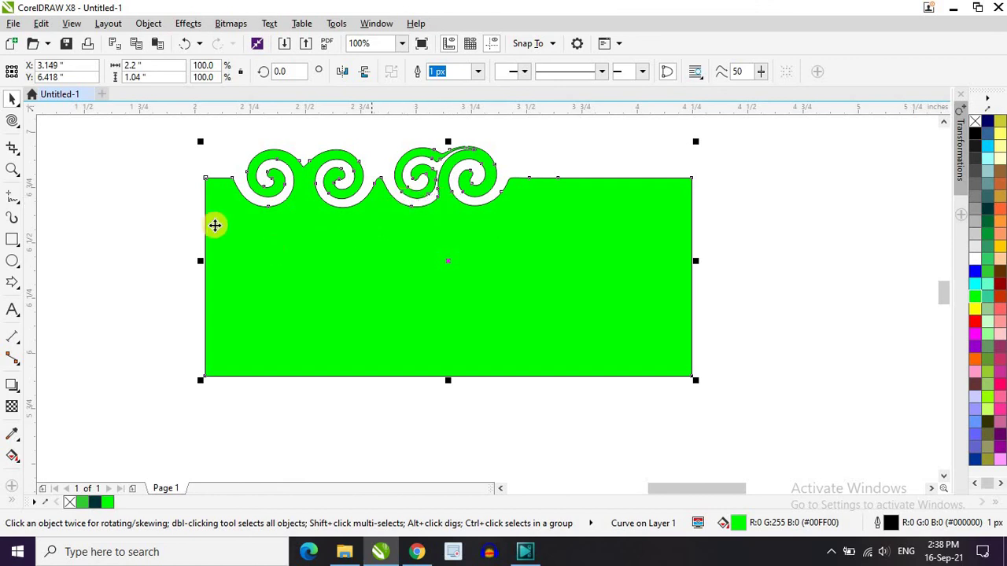
{"action": "left_click", "coordinate": [17, 127]}
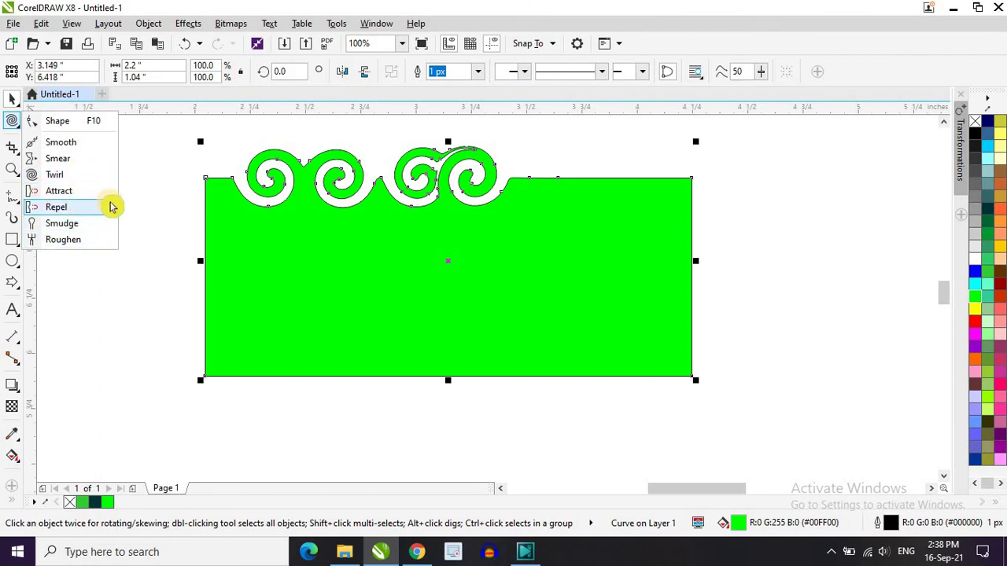
{"action": "left_click", "coordinate": [168, 218]}
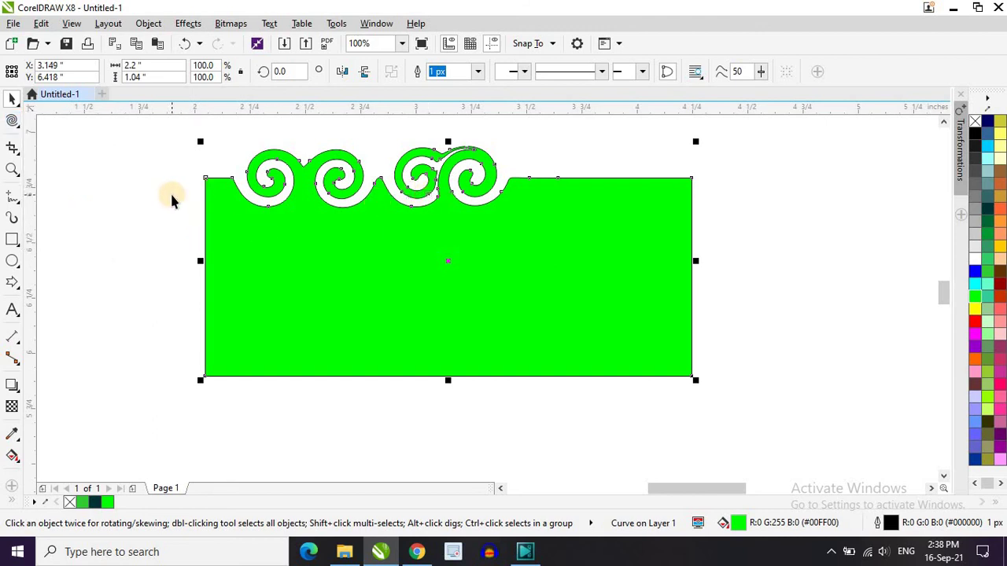
{"action": "left_click", "coordinate": [15, 123]}
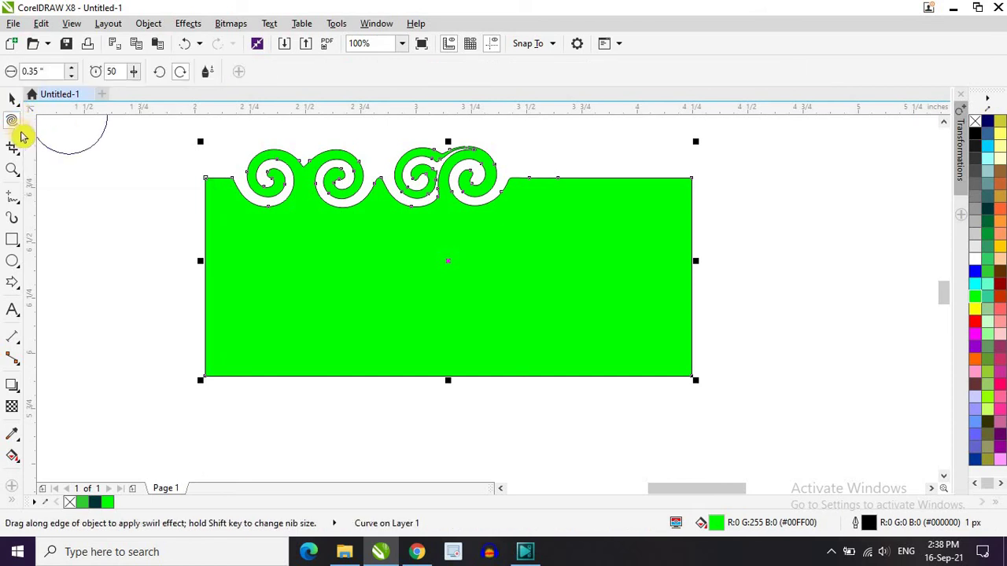